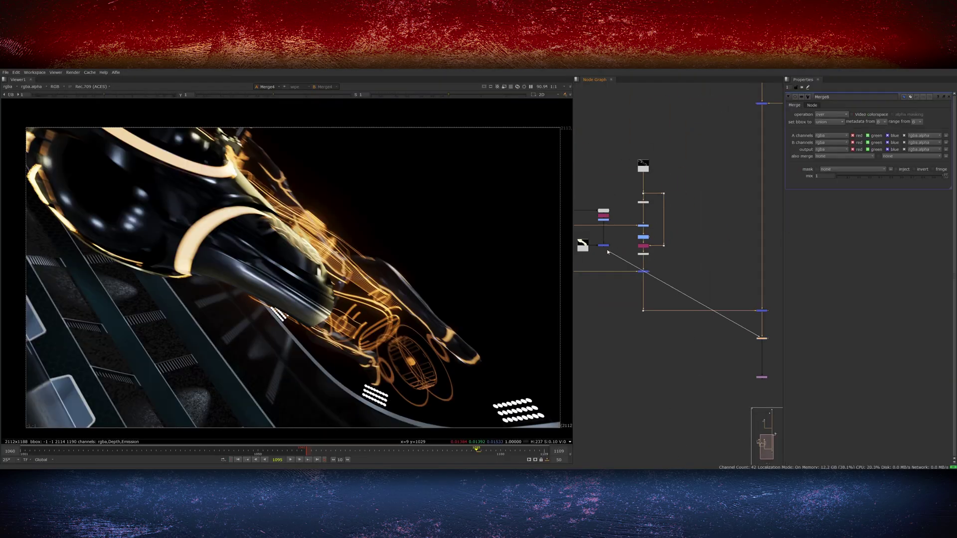
# Connect the glow branch's output pipe into Merge8 for a brighter orange hologram glow.
pyautogui.moveTo(609, 341); pyautogui.dragTo(604, 338)
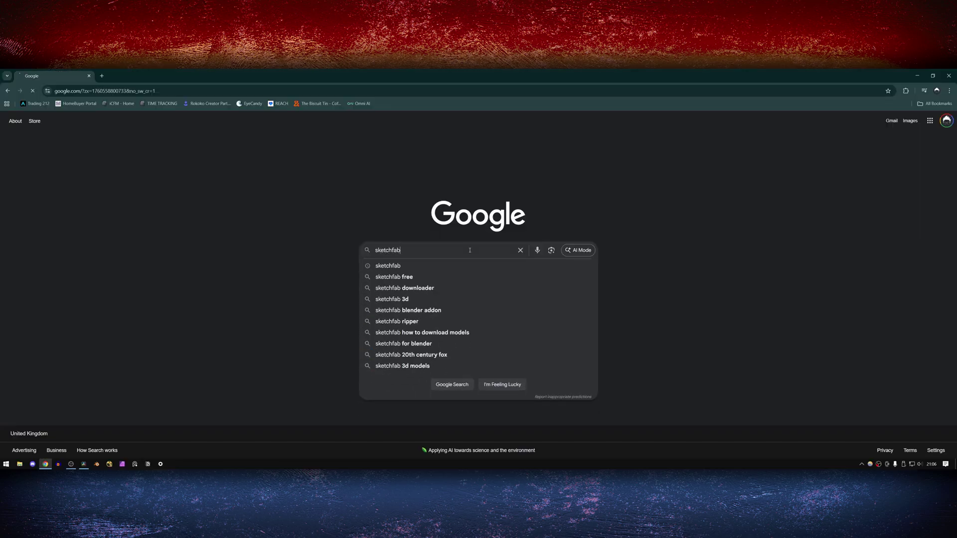
# Search Google for sketchfab, open the Sketchfab site and browse to the Tron Character.
pyautogui.press('Return')
pyautogui.click(126, 188)
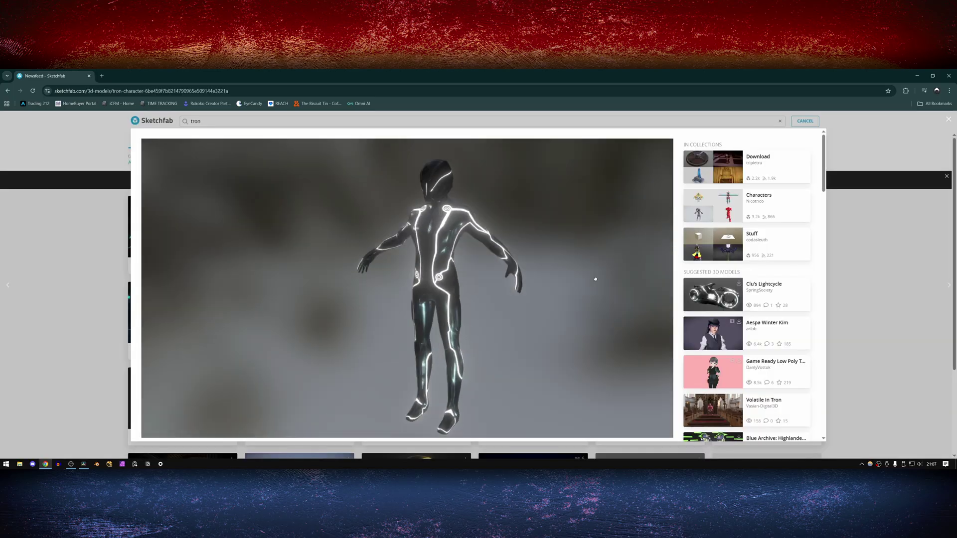
pyautogui.scroll(-3, 677, 300)
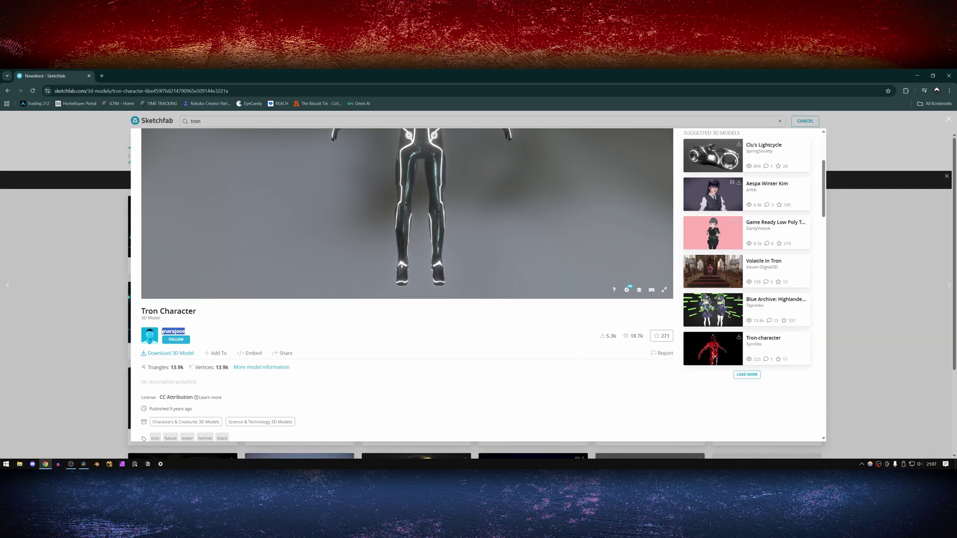
# Move on to Sam's Lightcycle, spin it to view the rear, and scroll to its details.
pyautogui.press('Right')
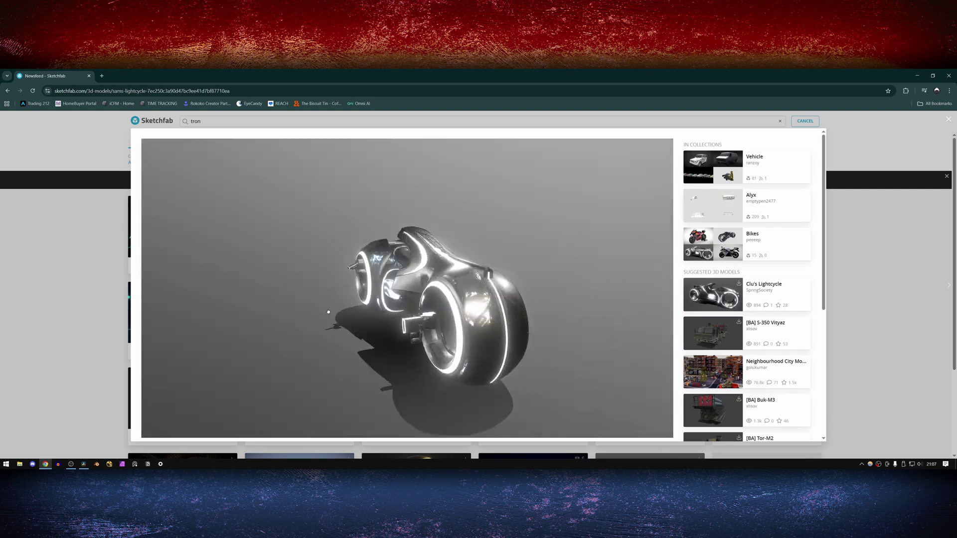
pyautogui.moveTo(290, 310); pyautogui.dragTo(454, 313)
pyautogui.scroll(-3, 675, 332)
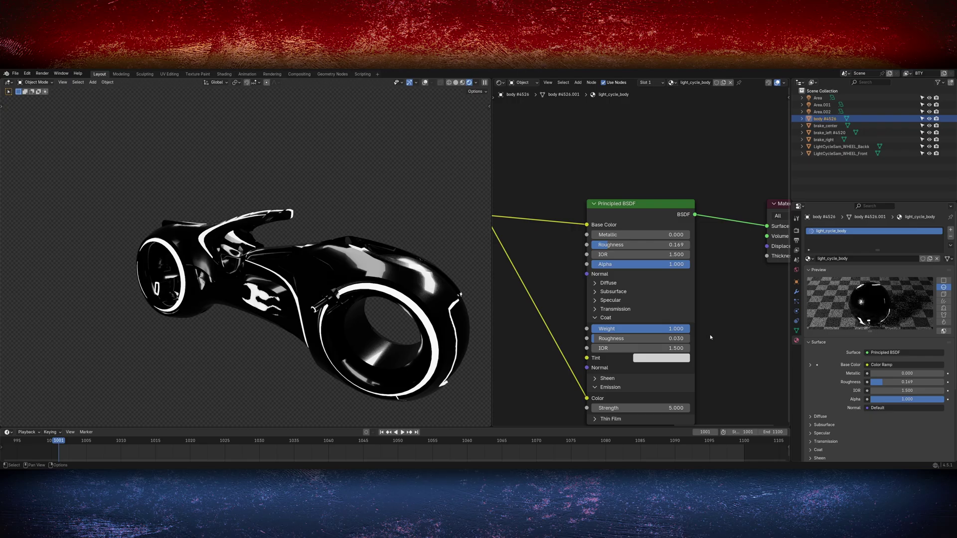
pyautogui.moveTo(390, 314); pyautogui.dragTo(385, 331, button='middle')
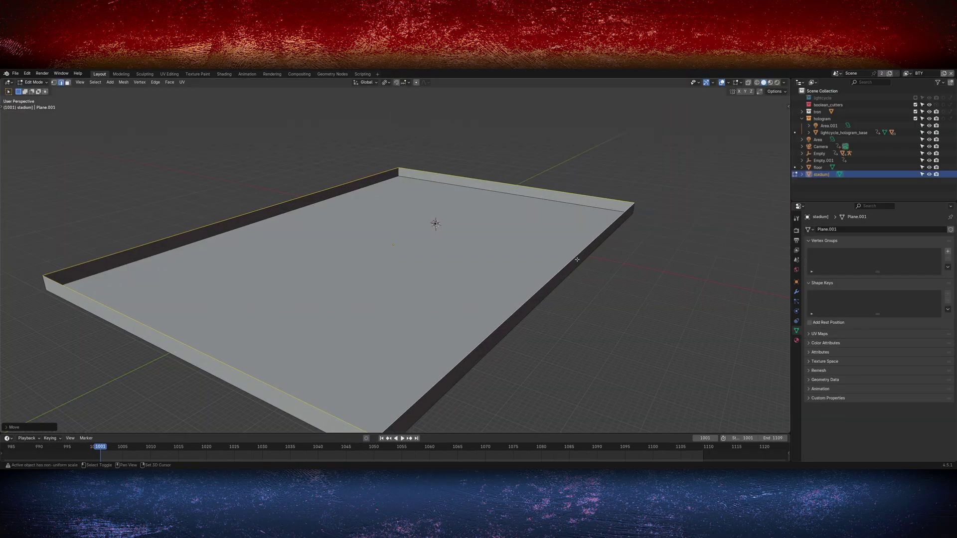
# Extrude and scale out another stadium rim step, then lower the gate profile along Z.
pyautogui.press('e')
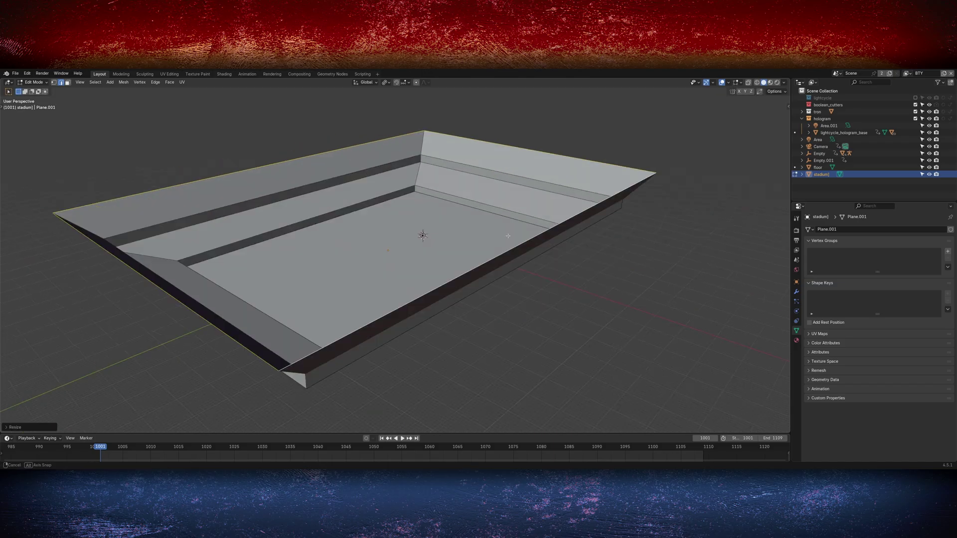
pyautogui.press('s')
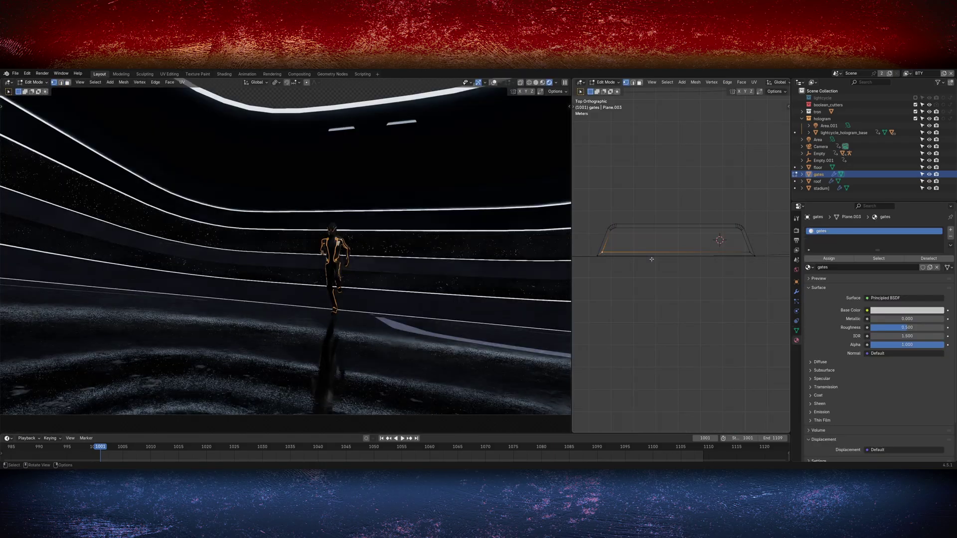
pyautogui.press('a')
pyautogui.moveTo(651, 259); pyautogui.dragTo(697, 289, button='middle')
pyautogui.press('g')
pyautogui.press('z')
pyautogui.click(744, 306)
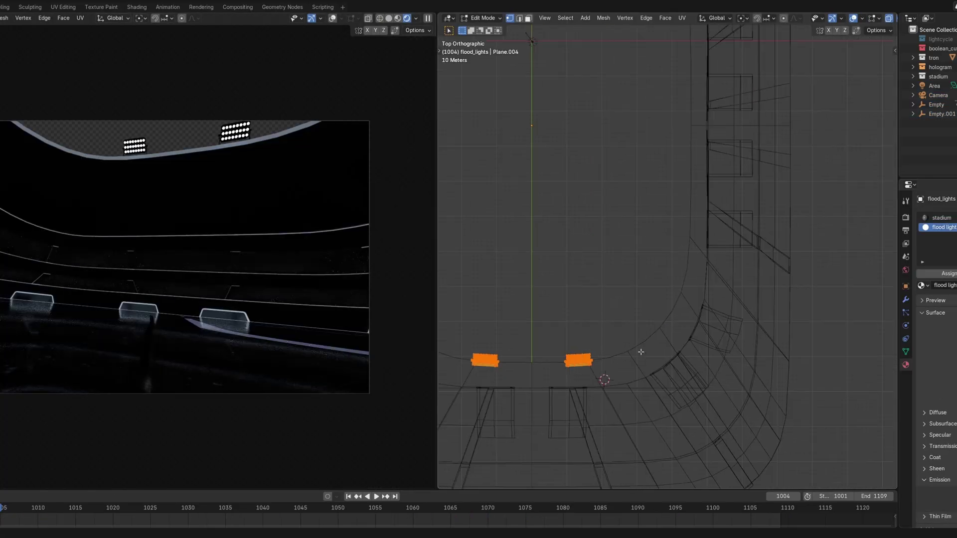
# Duplicate and rotate a flood light, preview the crowd rendered, and re-aim the spot light.
pyautogui.hotkey('shift', 'd')
pyautogui.press('r')
pyautogui.click(701, 260)
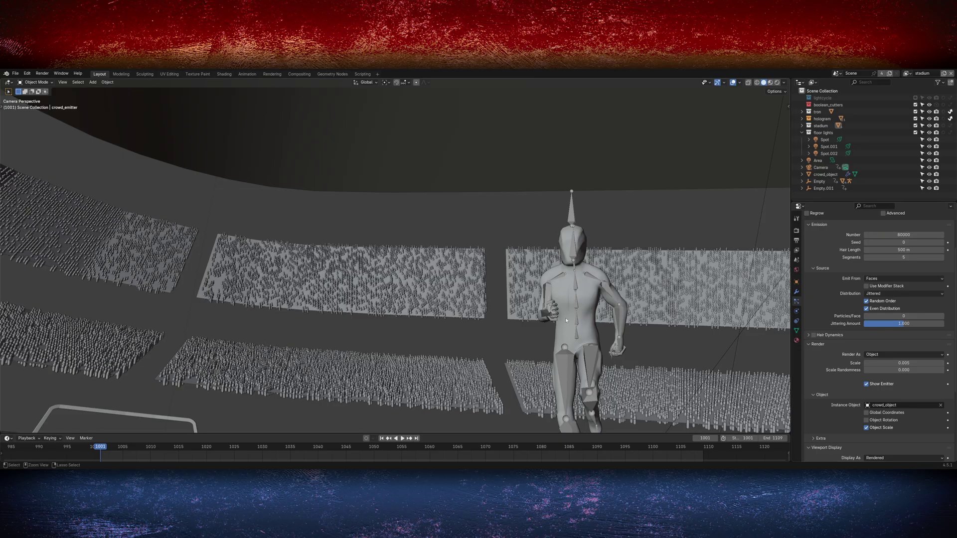
pyautogui.click(527, 261)
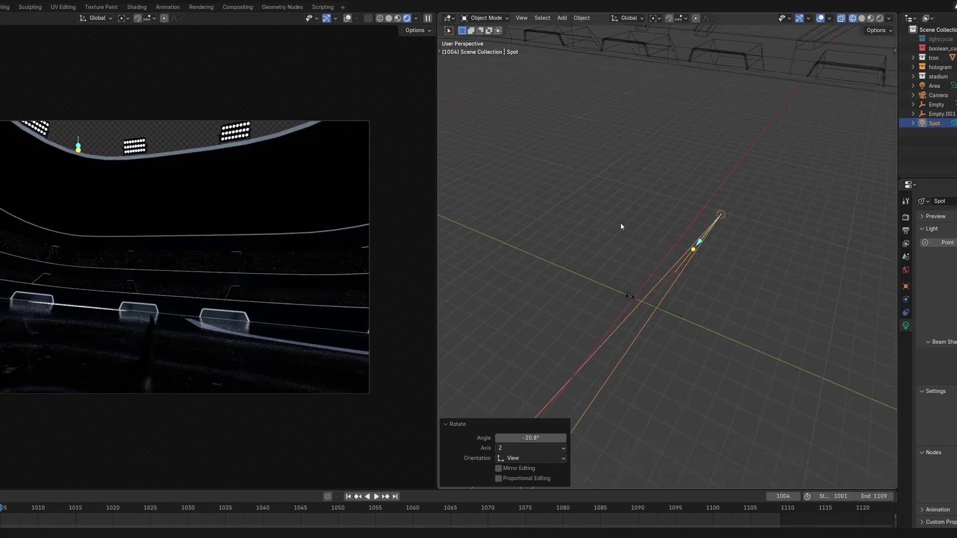
pyautogui.press('r')
pyautogui.click(726, 315)
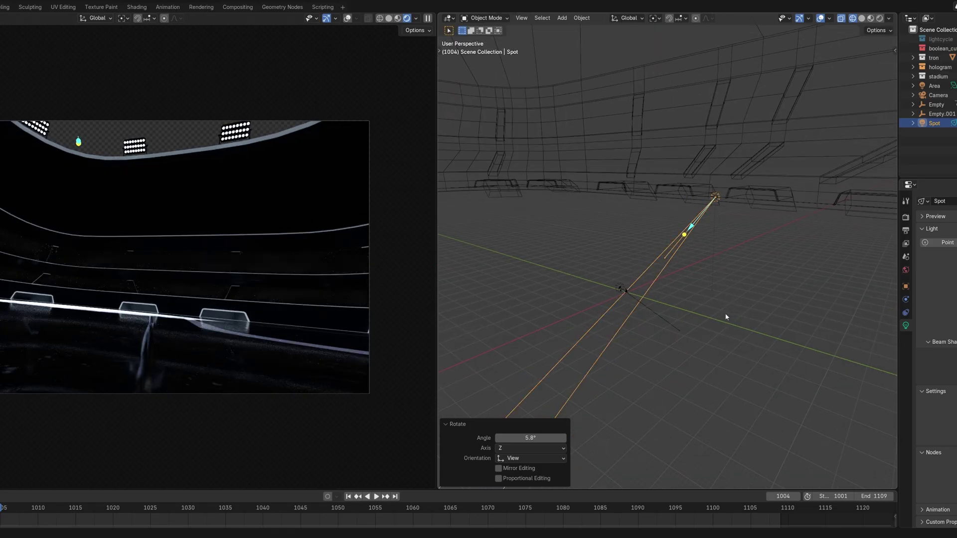
pyautogui.press('KP_7')
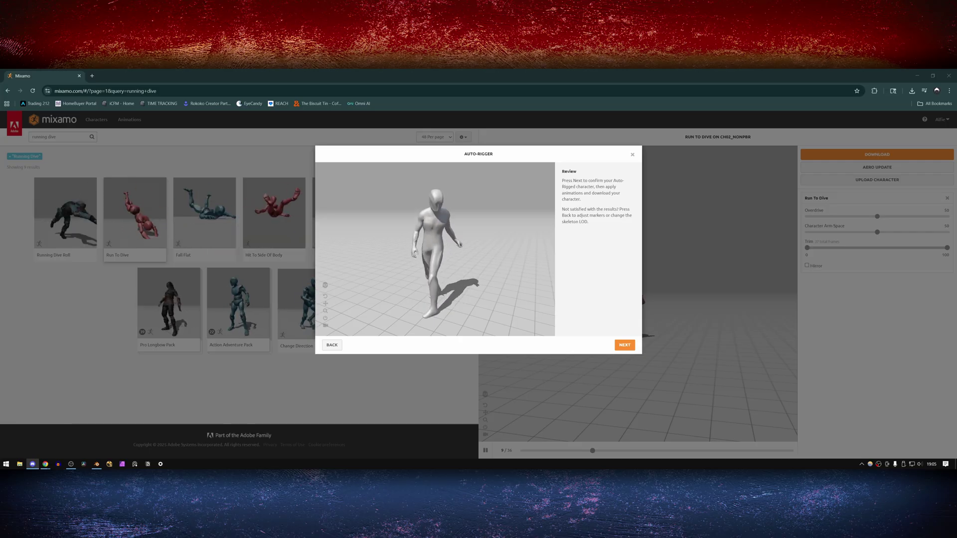
# Accept the auto-rig in the review dialog so Run To Dive is applied to the character.
pyautogui.click(623, 346)
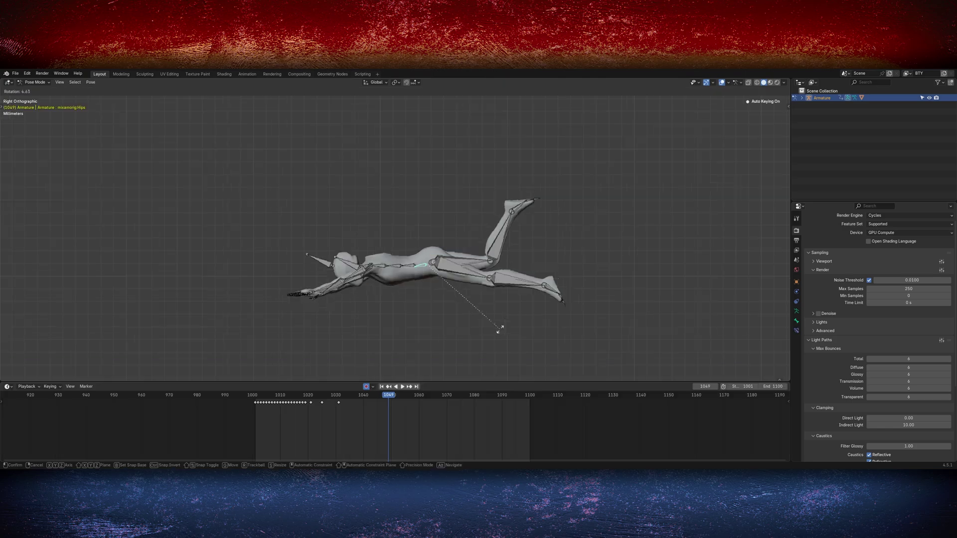
# Play the dive from frame 1017 to 1069 and select the later block of keyframes.
pyautogui.moveTo(387, 396)
pyautogui.mouseDown()
pyautogui.moveTo(274, 396)
pyautogui.moveTo(385, 396)
pyautogui.mouseUp()
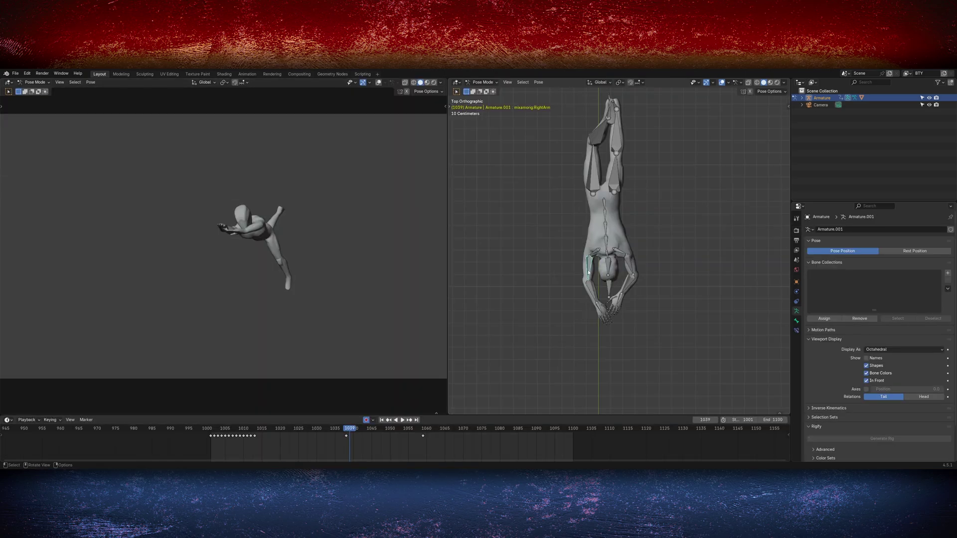
pyautogui.press('space')
pyautogui.press('space')
pyautogui.press('v')
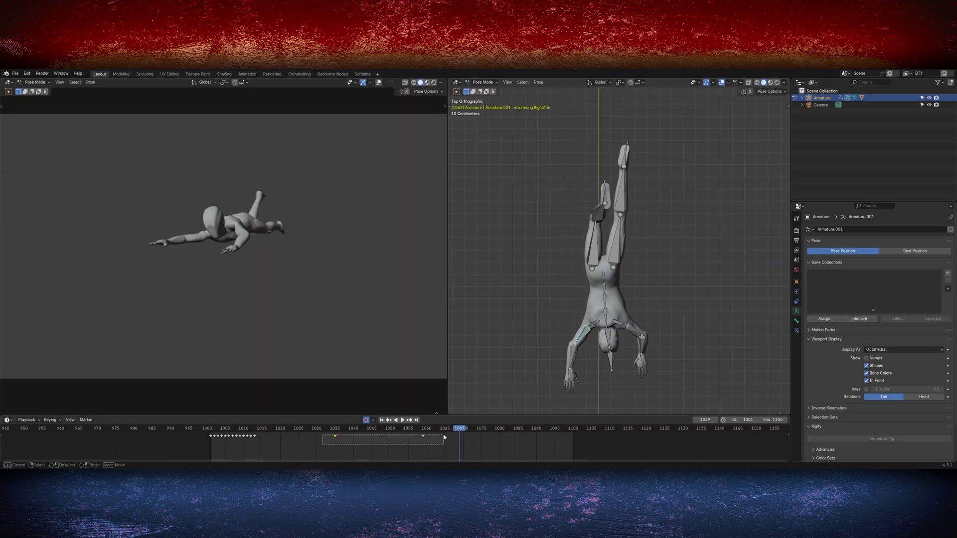
pyautogui.click(445, 437)
# Re-pose the leg at frames 1071 and 1080, then play back to review the pose.
pyautogui.moveTo(284, 432); pyautogui.dragTo(264, 431)
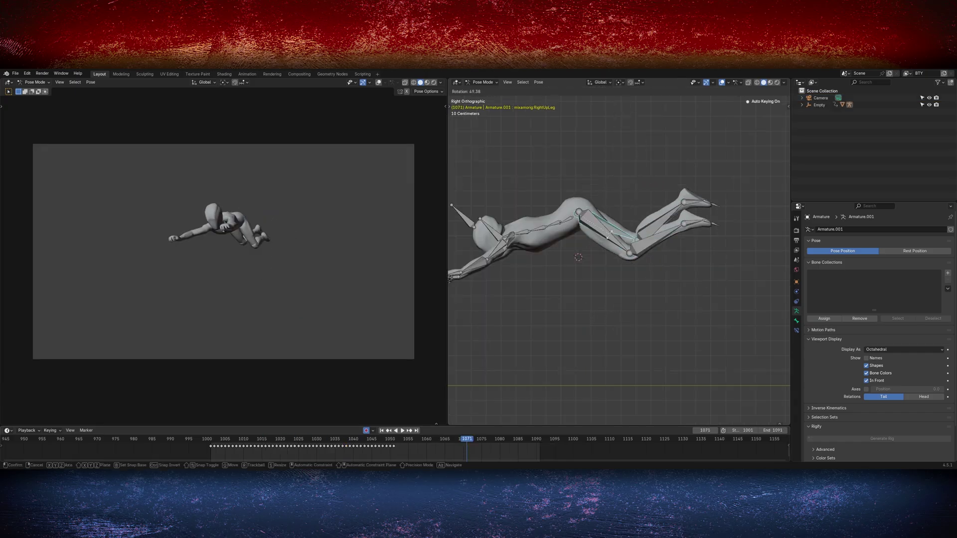
pyautogui.moveTo(614, 254); pyautogui.dragTo(566, 247, button='middle')
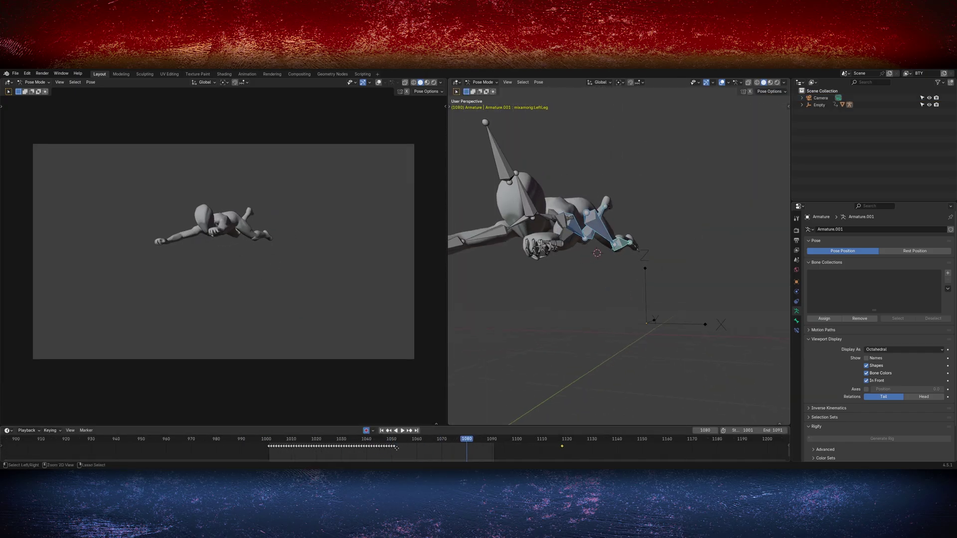
pyautogui.click(391, 447)
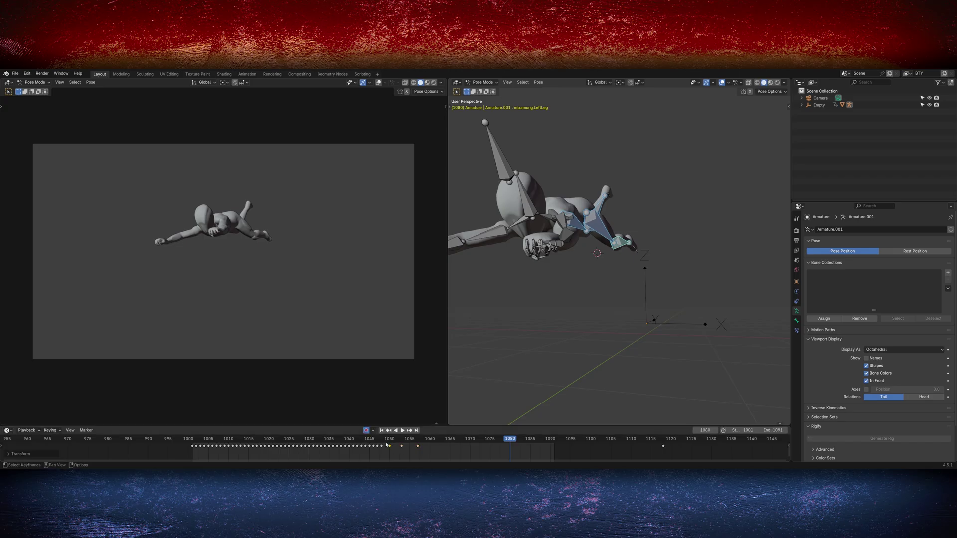
pyautogui.press('space')
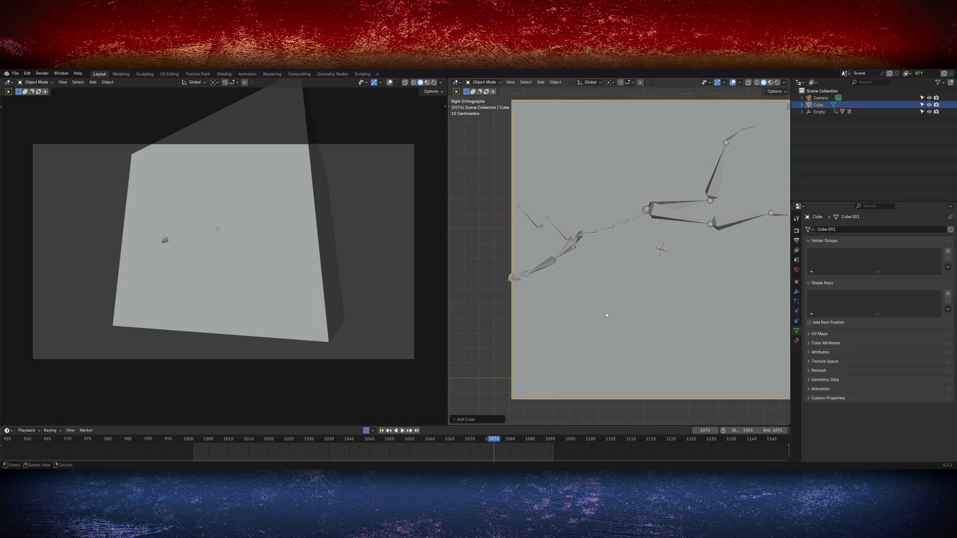
pyautogui.press('s')
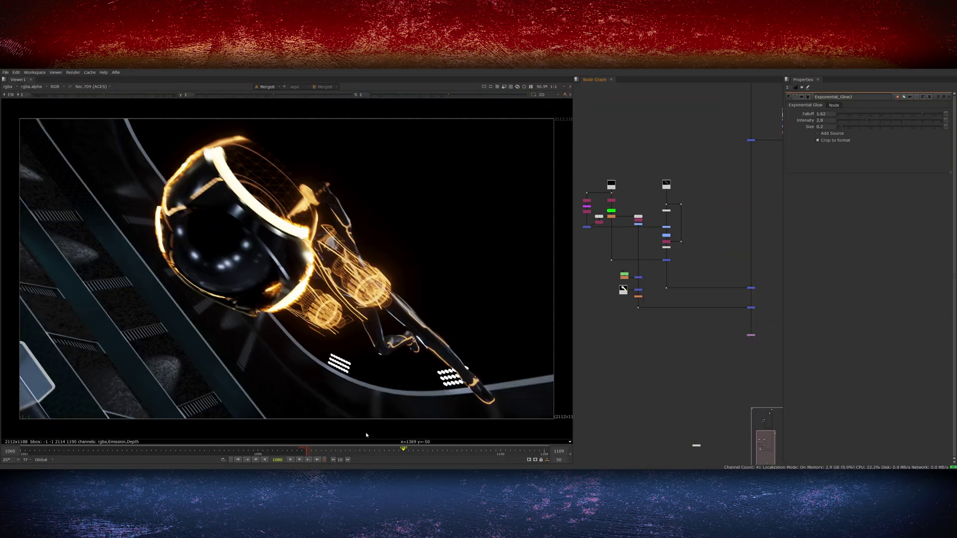
pyautogui.scroll(3, 366, 435)
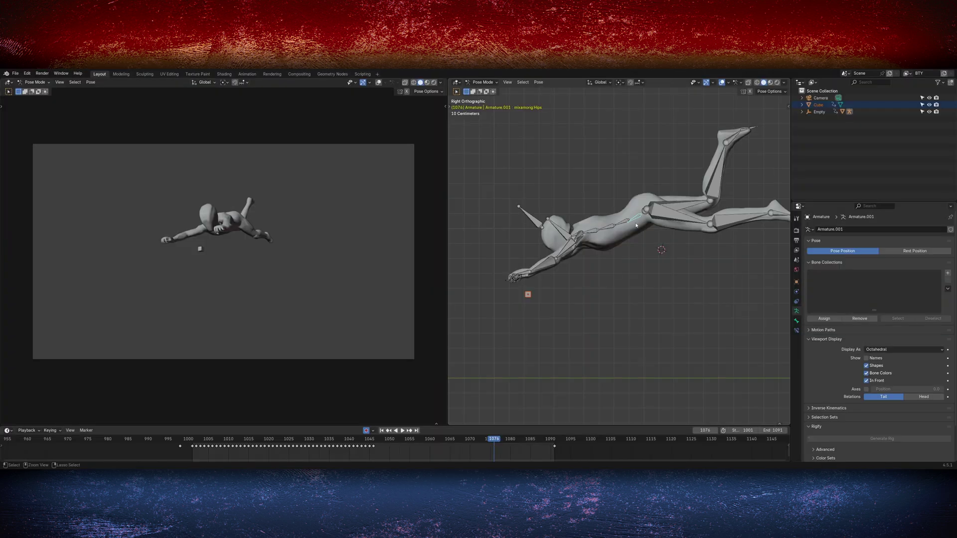
pyautogui.hotkey('ctrl', 'p')
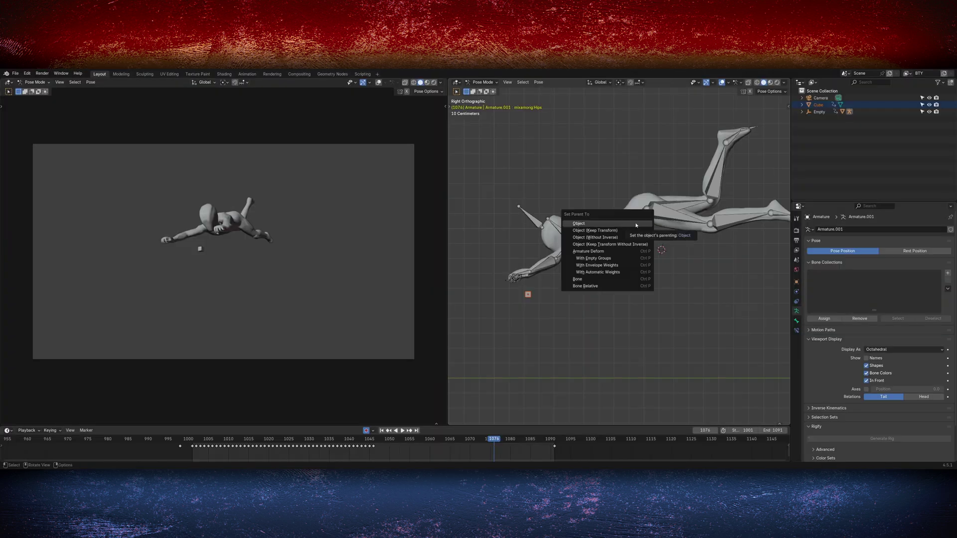
pyautogui.hotkey('ctrl', 'Tab')
pyautogui.press('space')
pyautogui.moveTo(395, 438); pyautogui.dragTo(416, 435)
pyautogui.press('Delete')
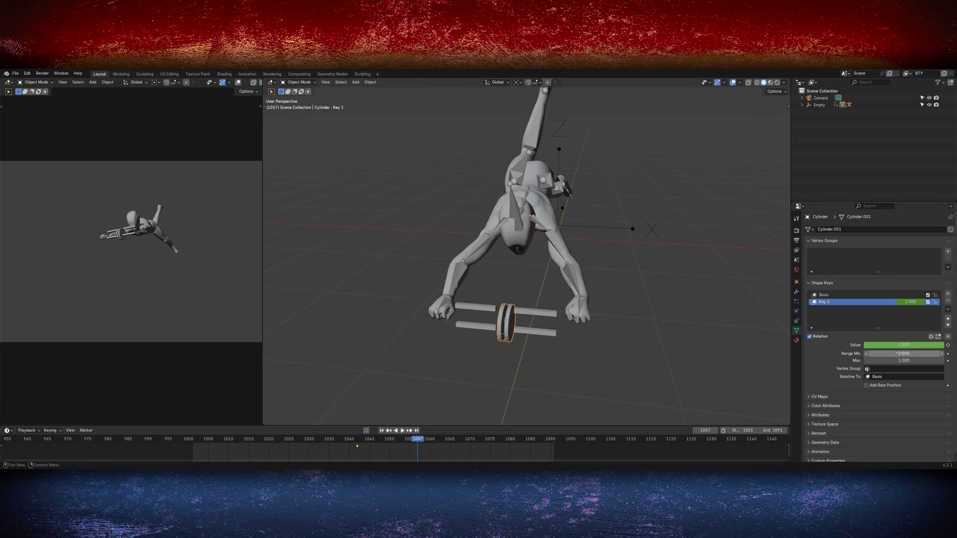
# Shift the keyframes two frames earlier and check the pieces unfolding from frame 1044 in front view.
pyautogui.click(409, 447)
pyautogui.click(367, 445)
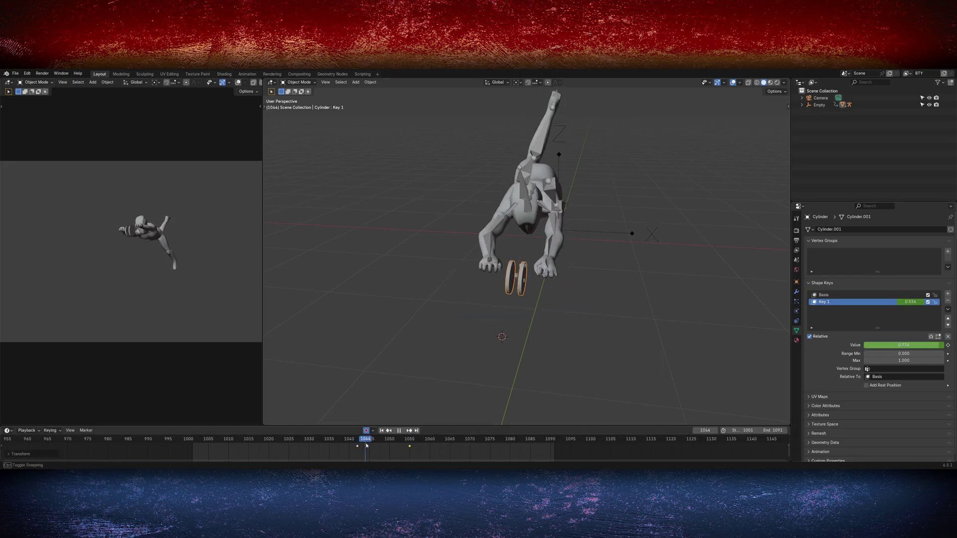
pyautogui.press('space')
pyautogui.press('KP_1')
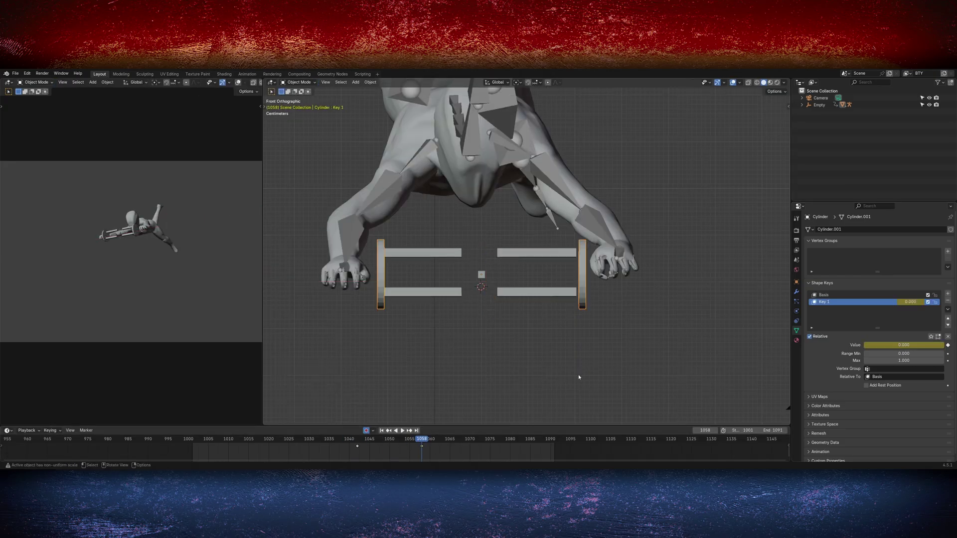
pyautogui.moveTo(415, 446); pyautogui.dragTo(358, 443)
# Keyframe the pieces at full size and collapsed to zero scale, then play back the growth.
pyautogui.press('space')
pyautogui.press('i')
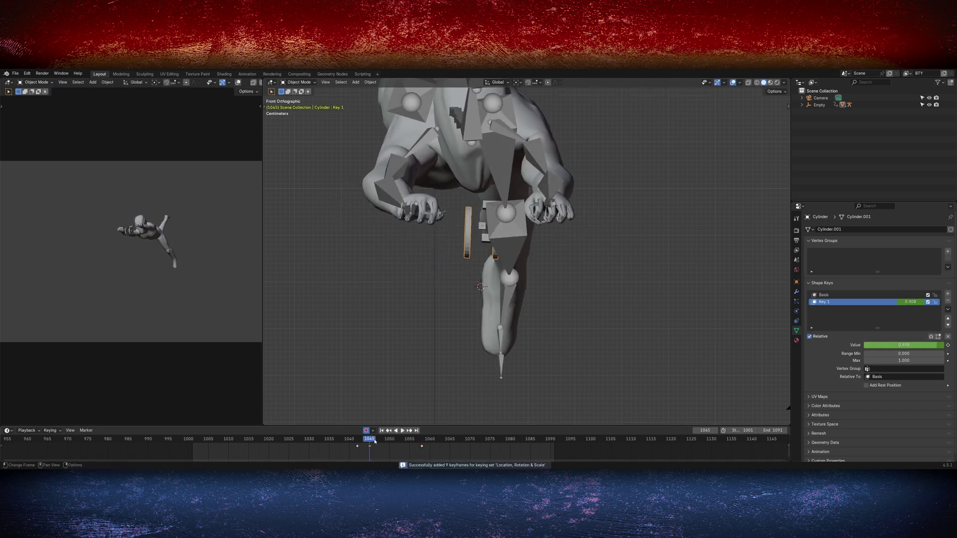
pyautogui.press('s')
pyautogui.press('0')
pyautogui.press('Return')
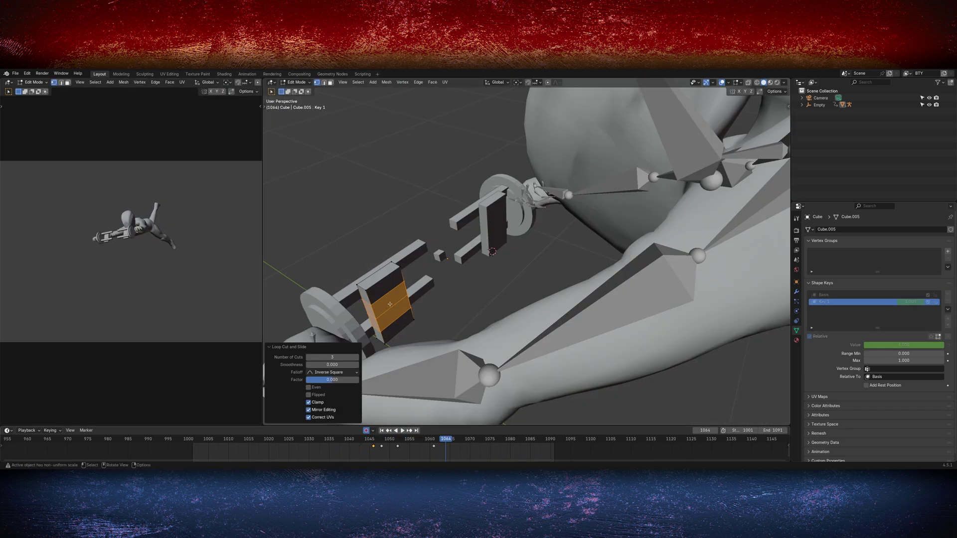
# Add an edge loop across the plate, then scrub the animation from frame 1059 to 1074.
pyautogui.click(388, 302)
pyautogui.click(387, 301)
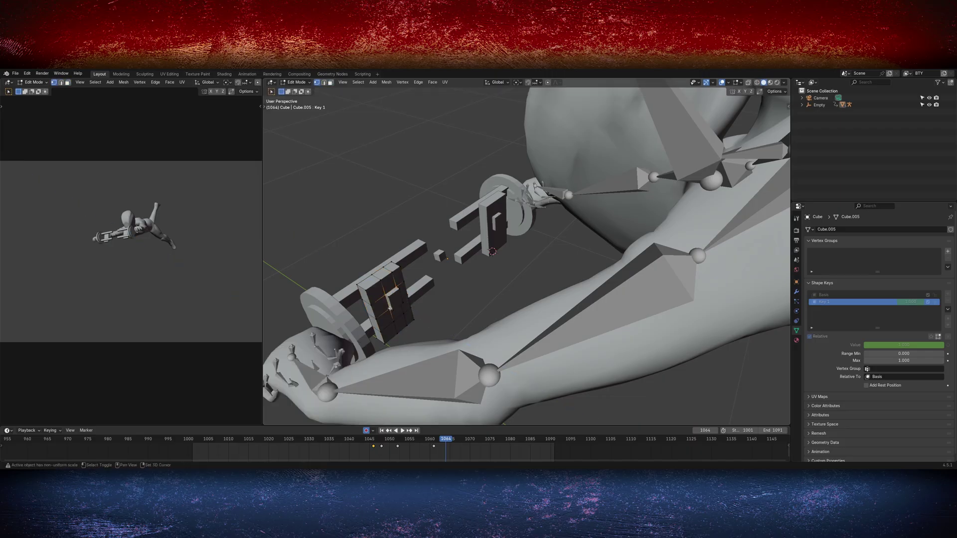
pyautogui.moveTo(387, 302); pyautogui.dragTo(391, 317, button='middle')
pyautogui.press('Tab')
pyautogui.moveTo(445, 441); pyautogui.dragTo(485, 442)
pyautogui.moveTo(348, 349); pyautogui.dragTo(552, 378, button='middle')
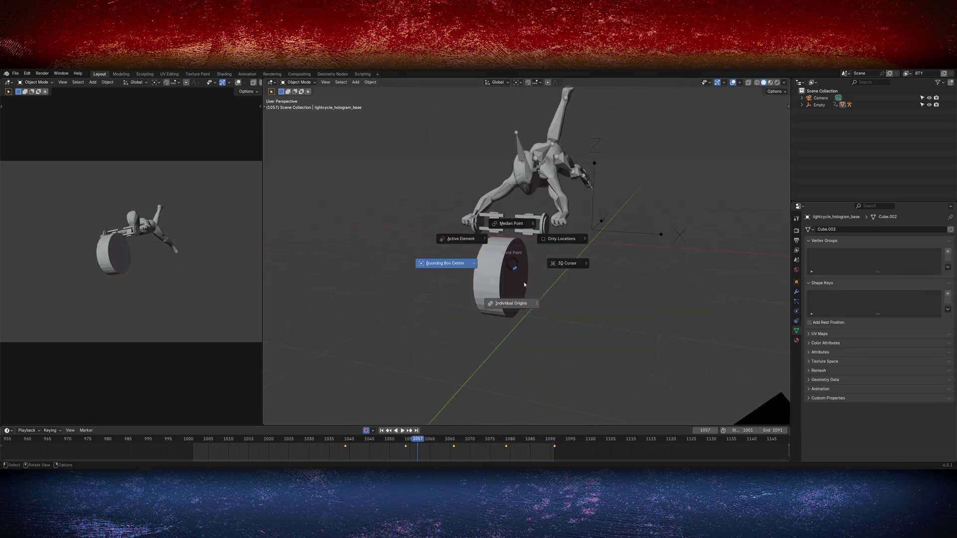
# Delete the wheel cylinder, isolate the cylinders, and keyframe a lowered Key 1 value to lengthen them.
pyautogui.press('Delete')
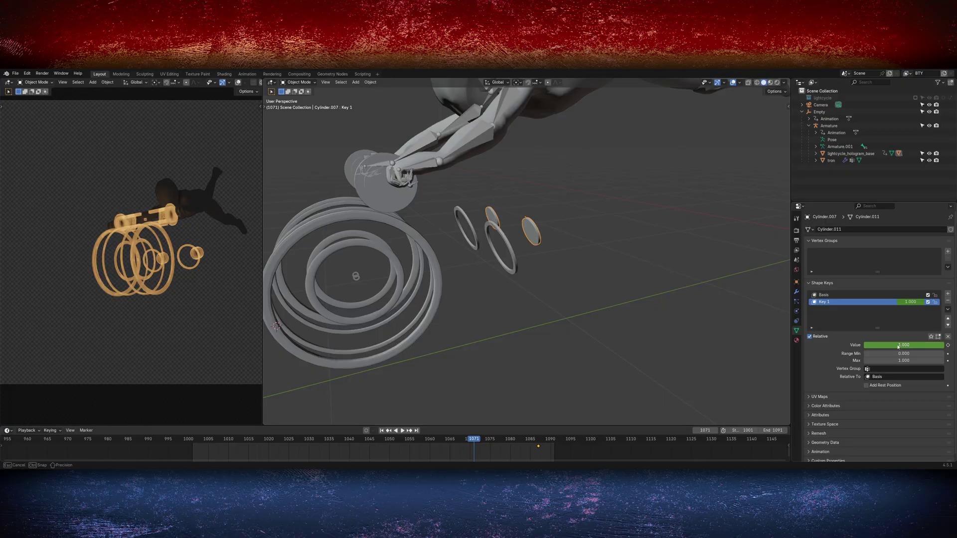
pyautogui.hotkey('alt', 'h')
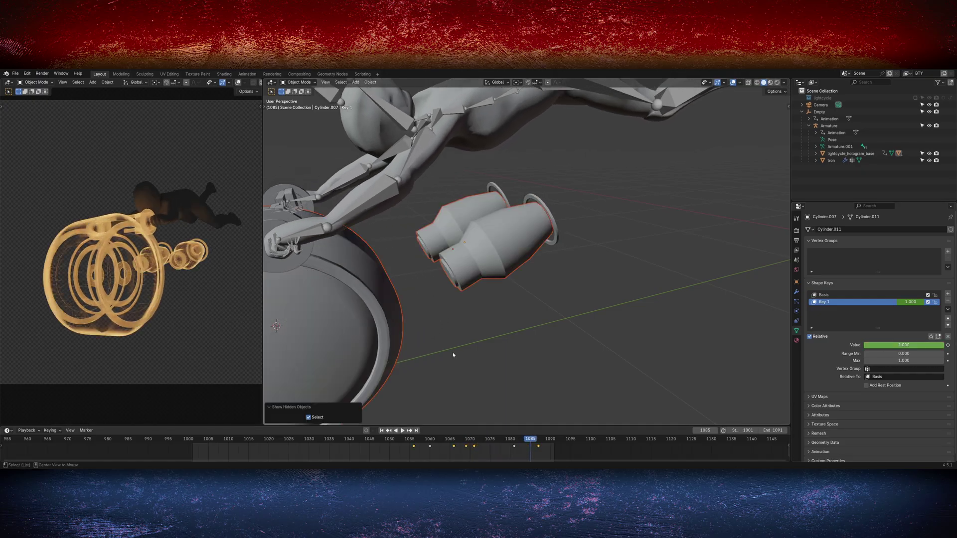
pyautogui.press('h')
pyautogui.moveTo(884, 345); pyautogui.dragTo(822, 350)
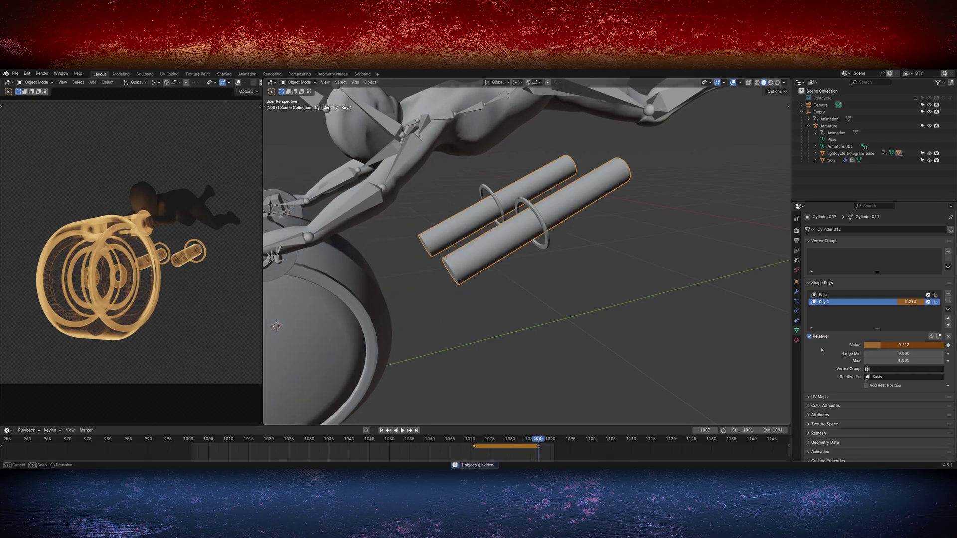
pyautogui.press('i')
pyautogui.press('Left')
# Reshape the isolated cylinders in Edit Mode and scrub frames to preview the tube-to-funnel morph.
pyautogui.press('Tab')
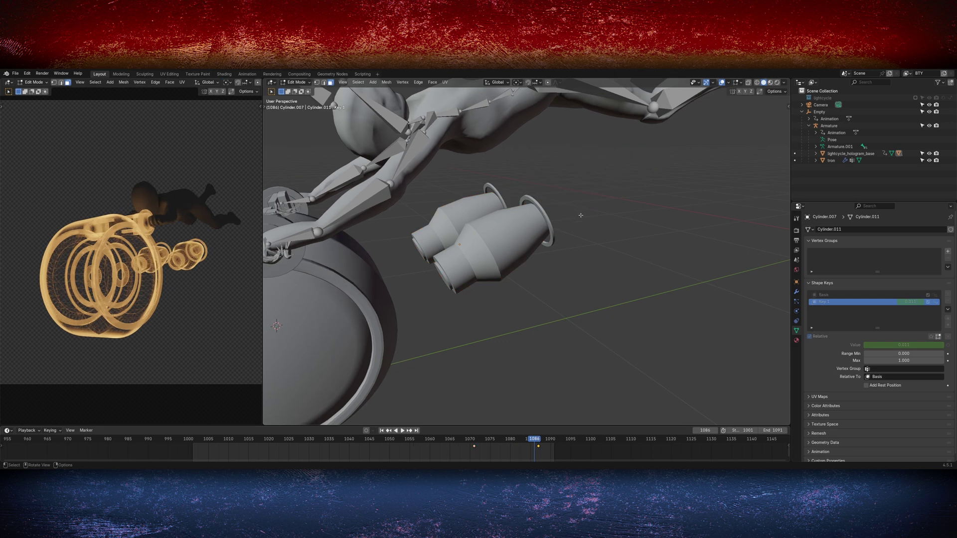
pyautogui.press('Tab')
pyautogui.press('KP_Divide')
pyautogui.press('Right')
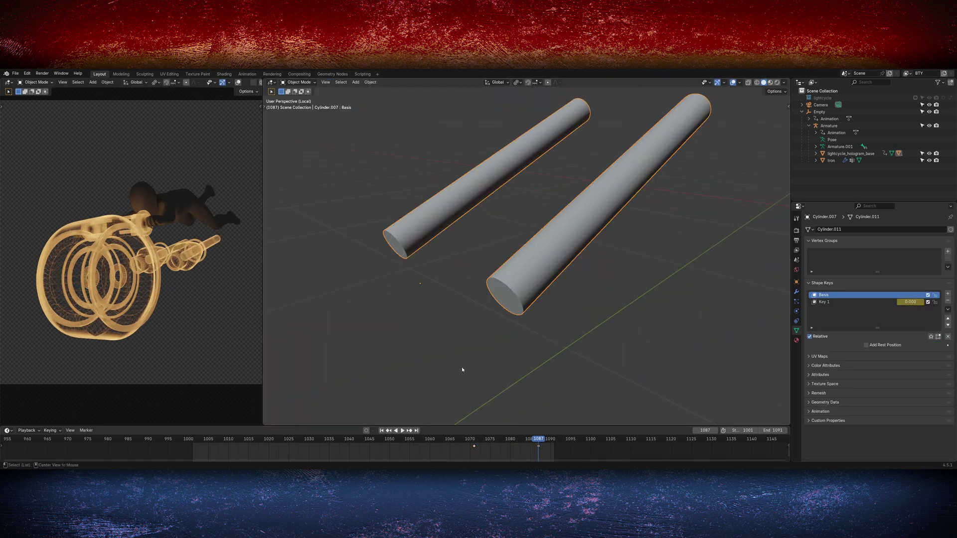
pyautogui.press('Down')
pyautogui.scroll(-3, 538, 326)
pyautogui.press('Tab')
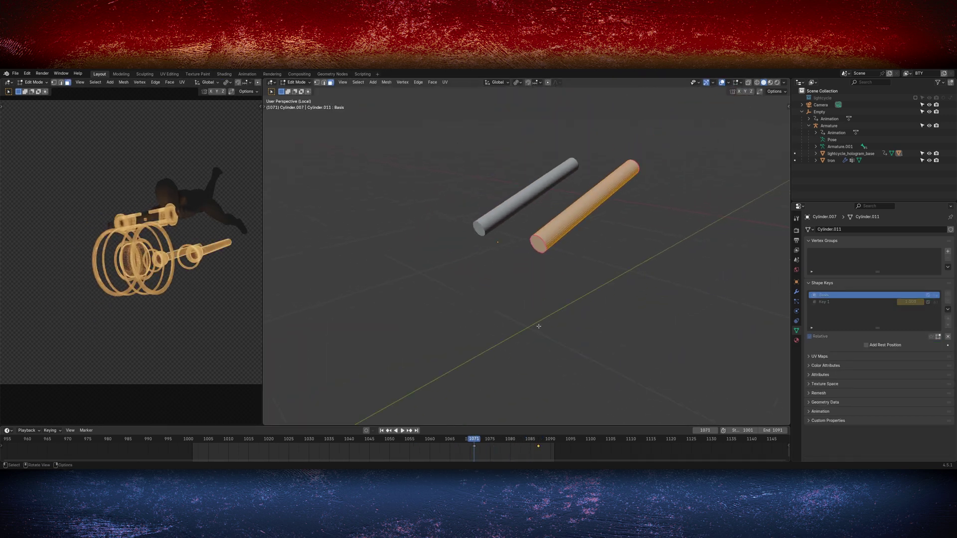
pyautogui.press('Tab')
pyautogui.moveTo(473, 446); pyautogui.dragTo(555, 445)
# Scale the rings along their length, move them along their axis, and shift the keyframe to 1060.
pyautogui.press('Tab')
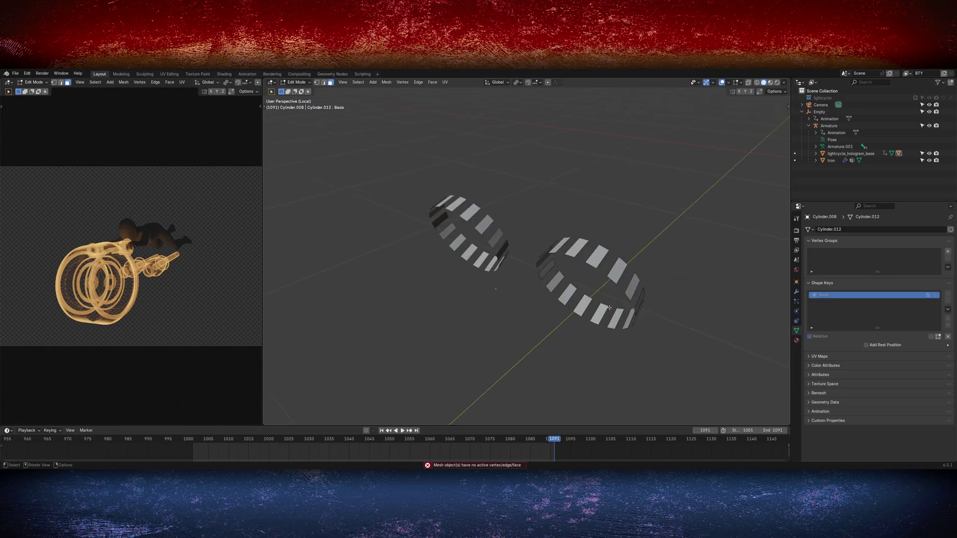
pyautogui.click(617, 337)
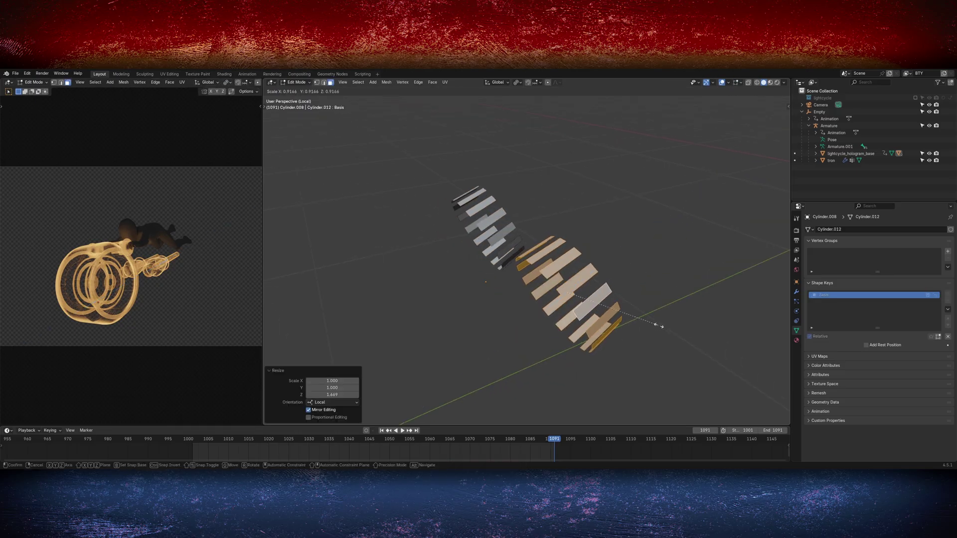
pyautogui.press('KP_Divide')
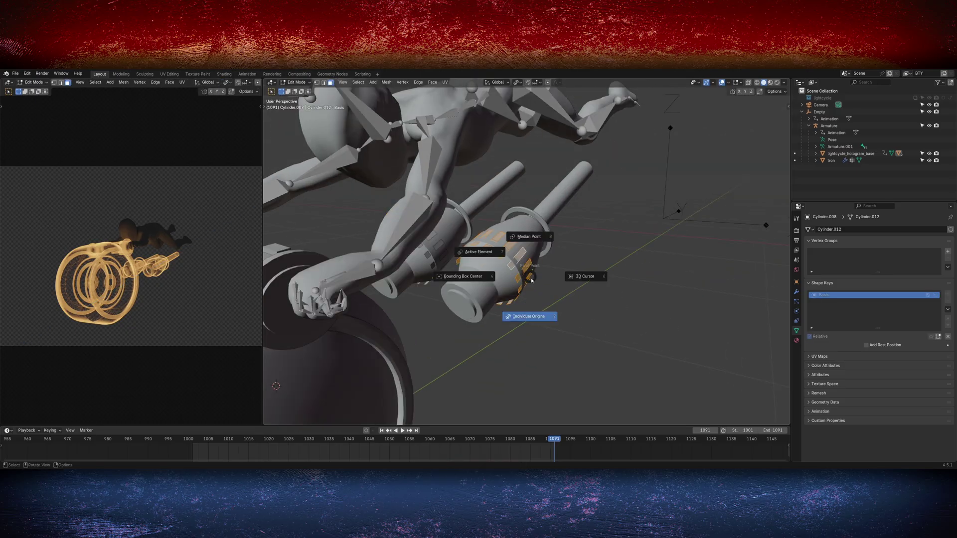
pyautogui.press('Tab')
pyautogui.moveTo(554, 316); pyautogui.dragTo(552, 293, button='middle')
pyautogui.click(547, 302)
pyautogui.press('Tab')
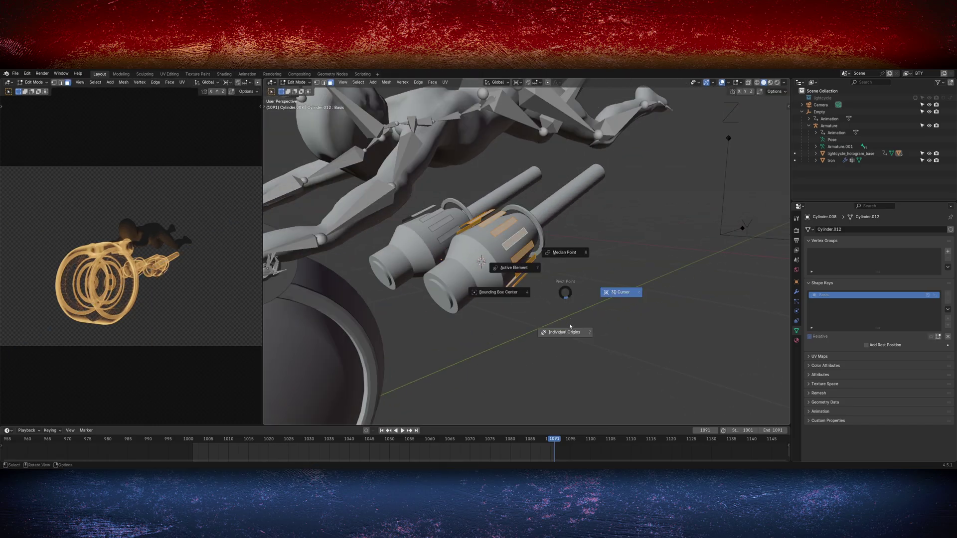
pyautogui.press('Tab')
pyautogui.moveTo(595, 285)
pyautogui.mouseDown(button='middle')
pyautogui.moveTo(594, 271)
pyautogui.moveTo(600, 287)
pyautogui.mouseUp(button='middle')
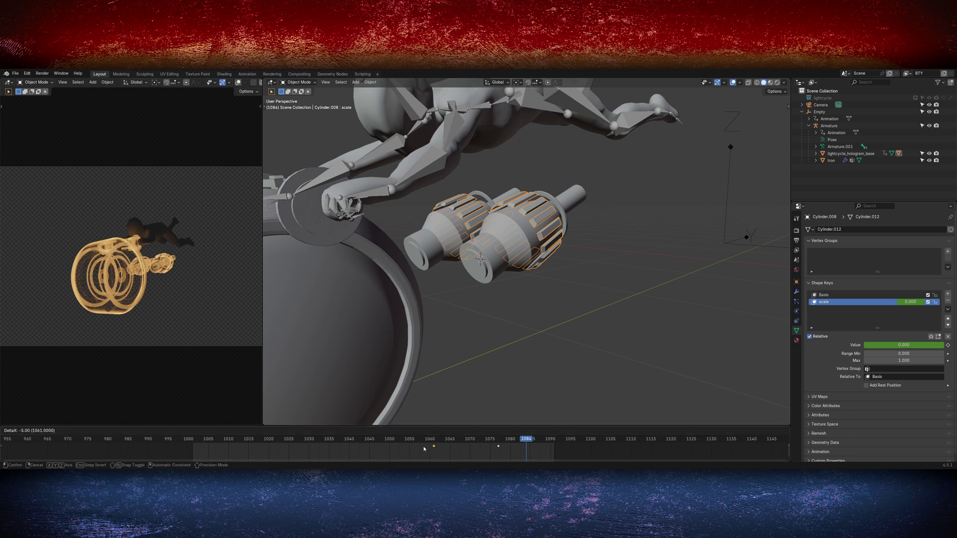
pyautogui.moveTo(464, 451); pyautogui.dragTo(492, 446)
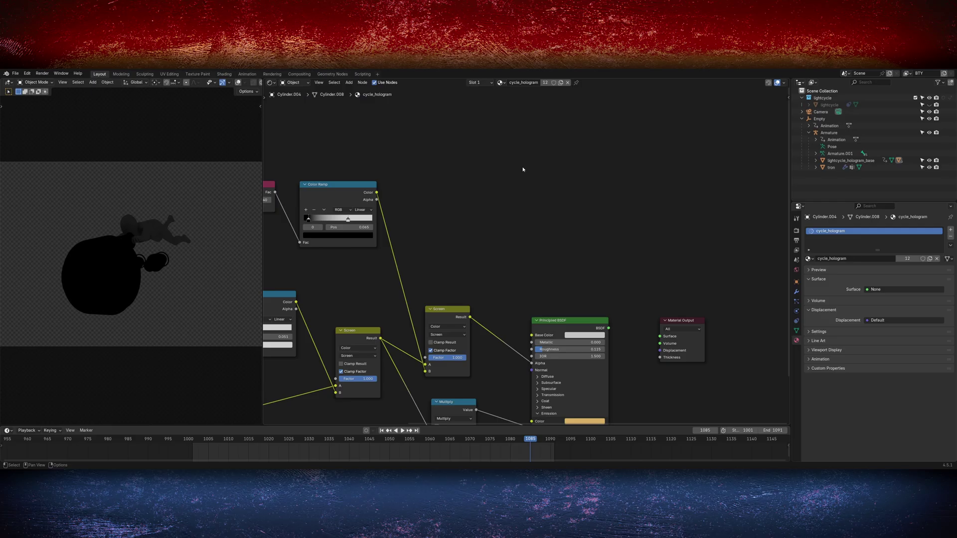
# Feed the Fresnel ramp into emission strength, set its black stop to 0.018, and remove a trial Mix Shader.
pyautogui.moveTo(560, 256); pyautogui.dragTo(560, 255)
pyautogui.keyDown('ctrl'); pyautogui.keyDown('shift'); pyautogui.moveTo(581, 247); pyautogui.dragTo(568, 344, button='right'); pyautogui.keyUp('shift'); pyautogui.keyUp('ctrl')
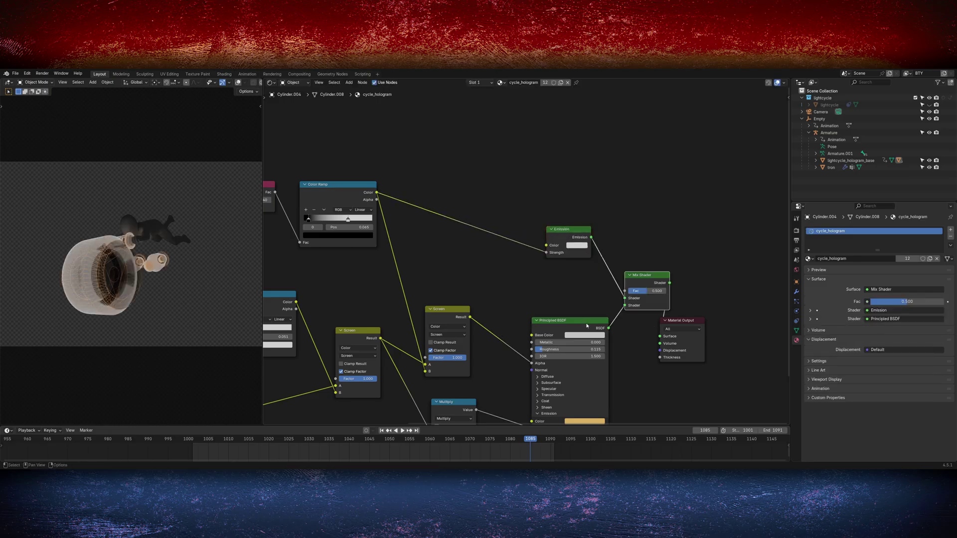
pyautogui.moveTo(683, 321); pyautogui.dragTo(744, 318)
pyautogui.moveTo(580, 249); pyautogui.dragTo(558, 214)
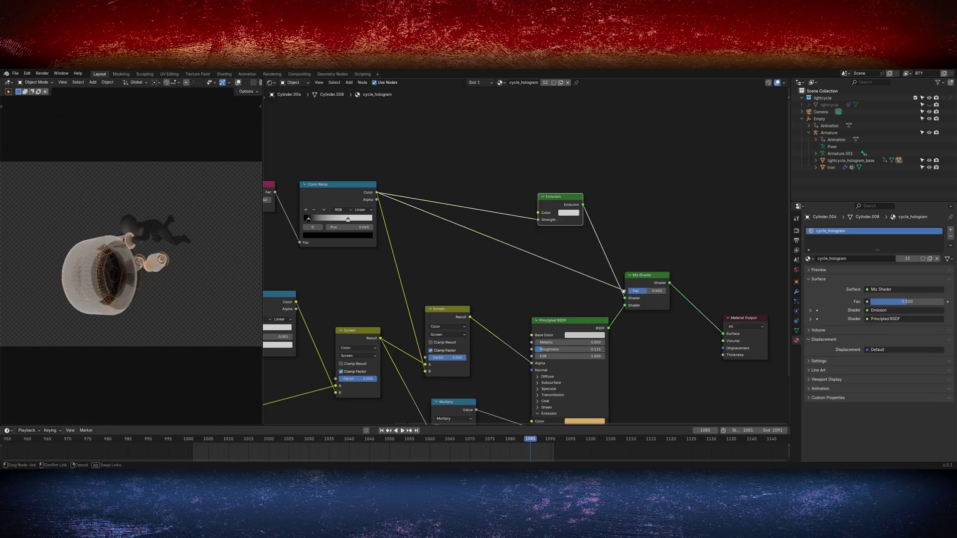
pyautogui.moveTo(623, 290); pyautogui.dragTo(624, 291)
pyautogui.moveTo(349, 226); pyautogui.dragTo(309, 218)
pyautogui.press('x')
pyautogui.keyDown('ctrl'); pyautogui.keyDown('shift'); pyautogui.click(329, 185); pyautogui.keyUp('shift'); pyautogui.keyUp('ctrl')
# Tune the Fresnel IOR and drive the emission strength through the Multiply node.
pyautogui.moveTo(449, 260); pyautogui.dragTo(537, 263, button='middle')
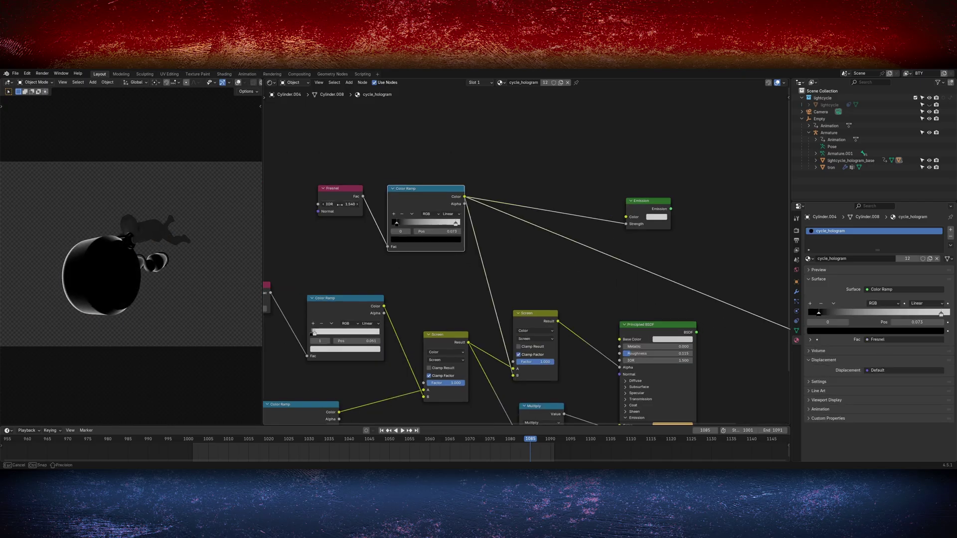
pyautogui.moveTo(326, 204); pyautogui.dragTo(346, 207)
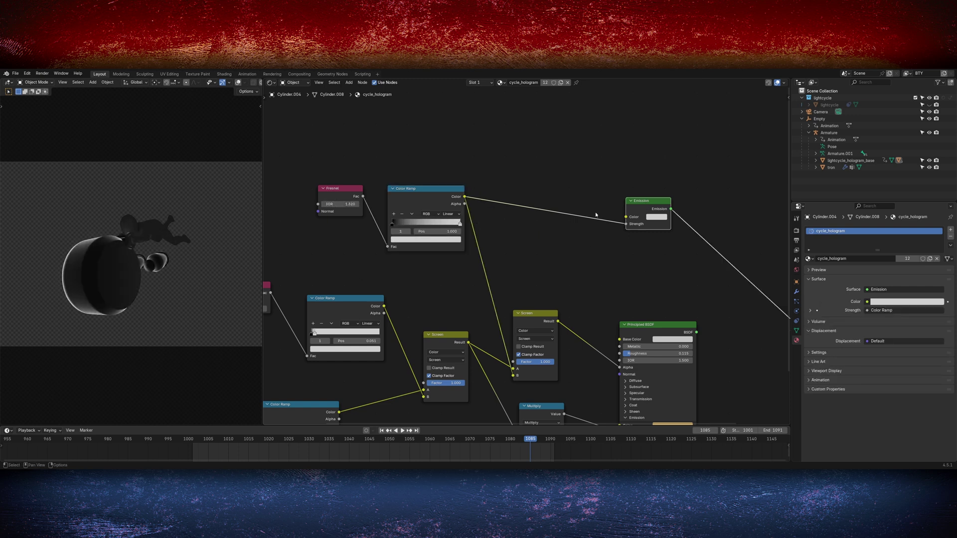
pyautogui.moveTo(649, 206); pyautogui.dragTo(584, 197, button='middle')
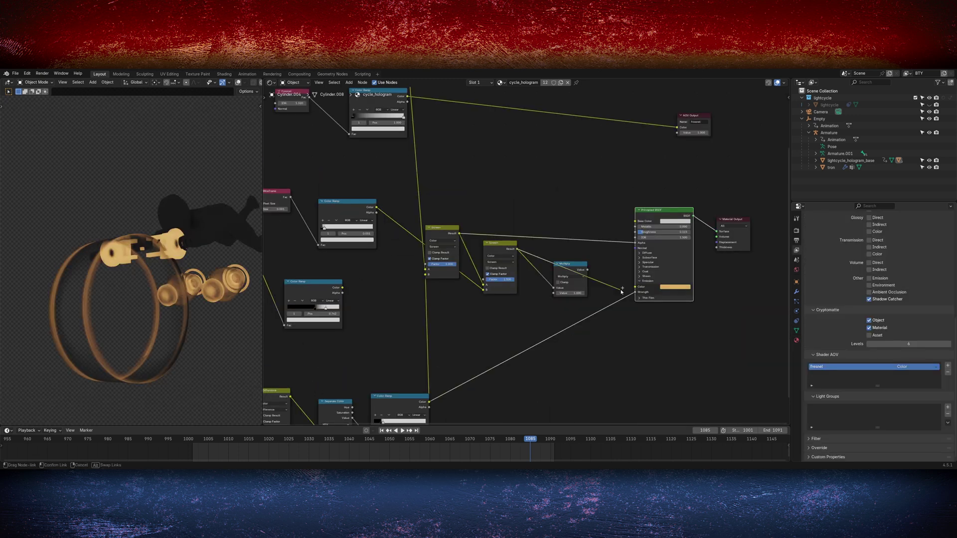
pyautogui.moveTo(622, 291); pyautogui.dragTo(633, 292)
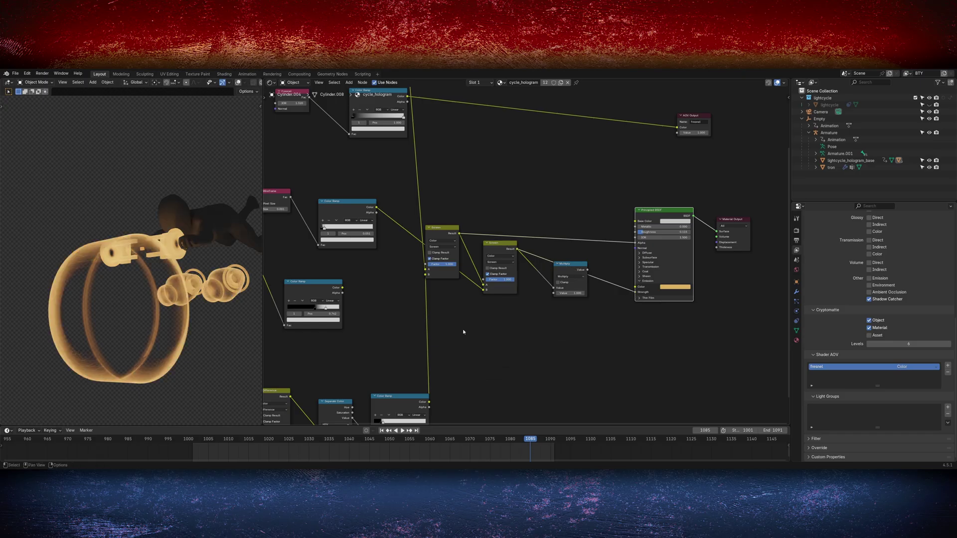
pyautogui.press('Home')
pyautogui.moveTo(492, 170); pyautogui.dragTo(557, 156, button='middle')
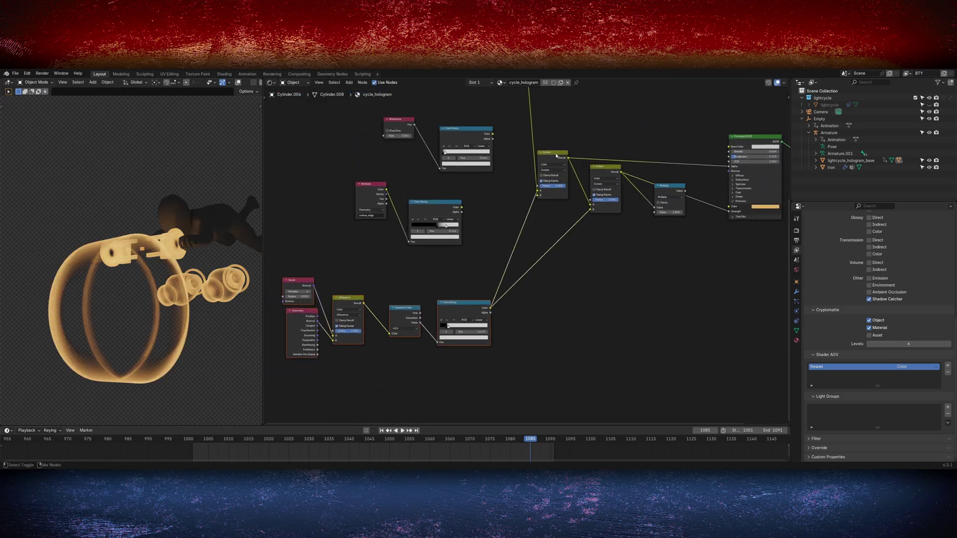
pyautogui.moveTo(538, 198); pyautogui.dragTo(538, 199)
pyautogui.scroll(2, 537, 205)
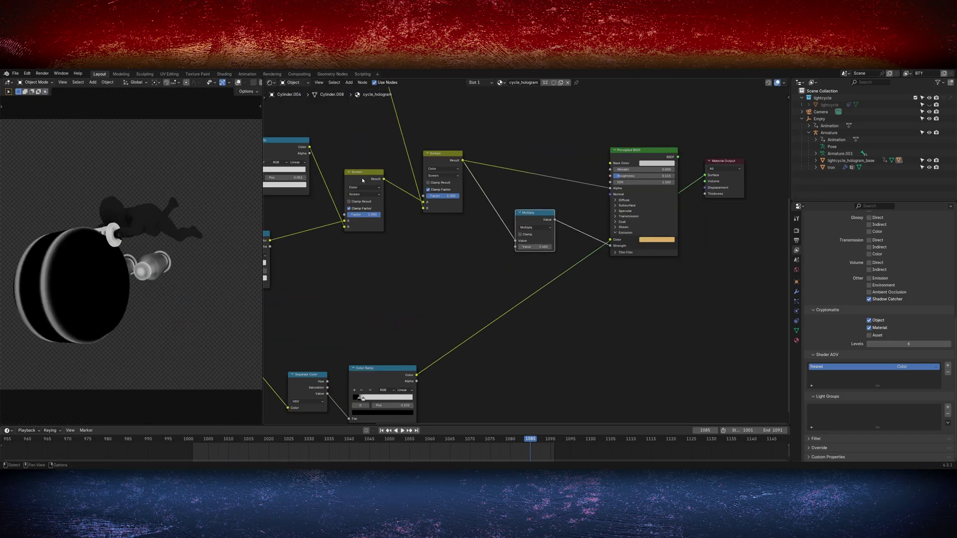
# Preview the first Screen node in the viewport, then select the cycle_hologram_fill cylinder.
pyautogui.keyDown('ctrl'); pyautogui.keyDown('shift'); pyautogui.click(363, 180); pyautogui.keyUp('shift'); pyautogui.keyUp('ctrl')
pyautogui.hscroll(-3, 395, 303)
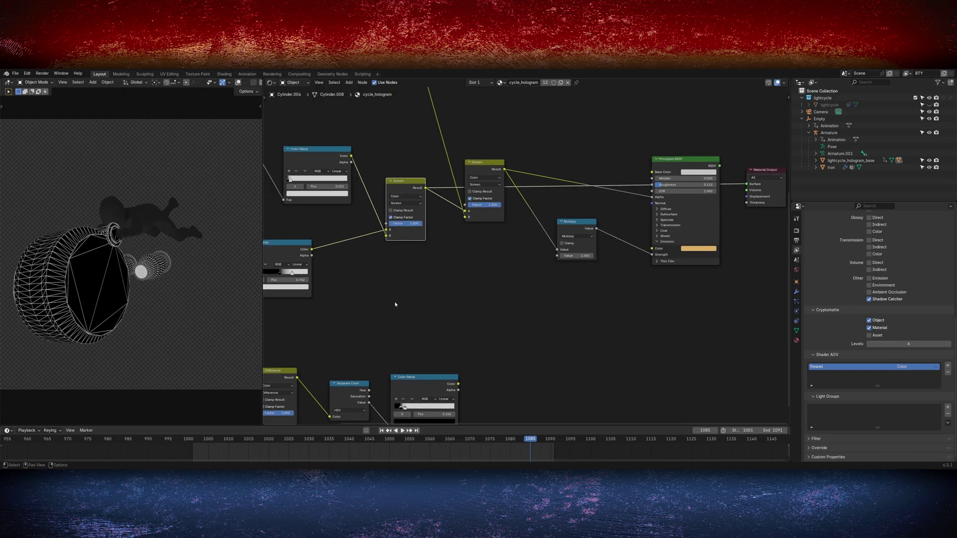
pyautogui.scroll(-3, 357, 316)
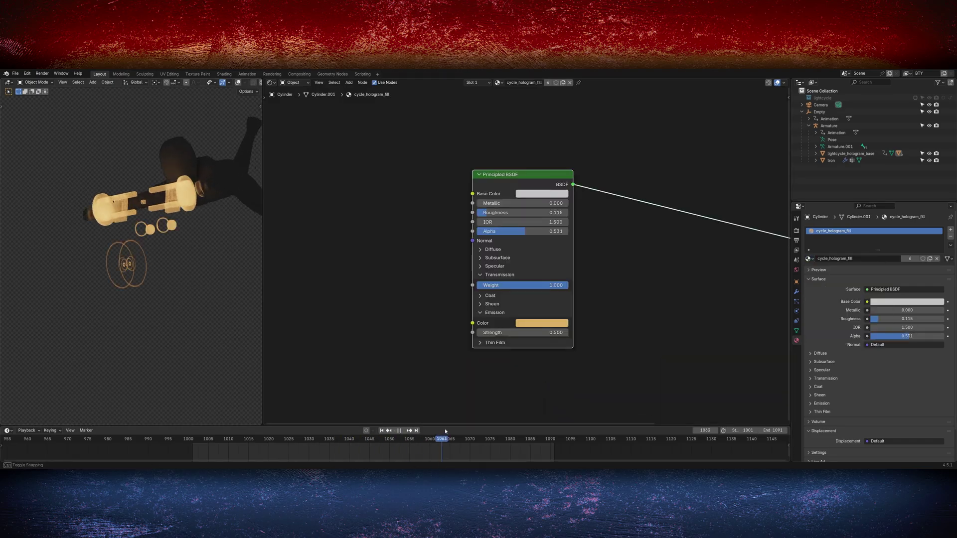
pyautogui.click(125, 319)
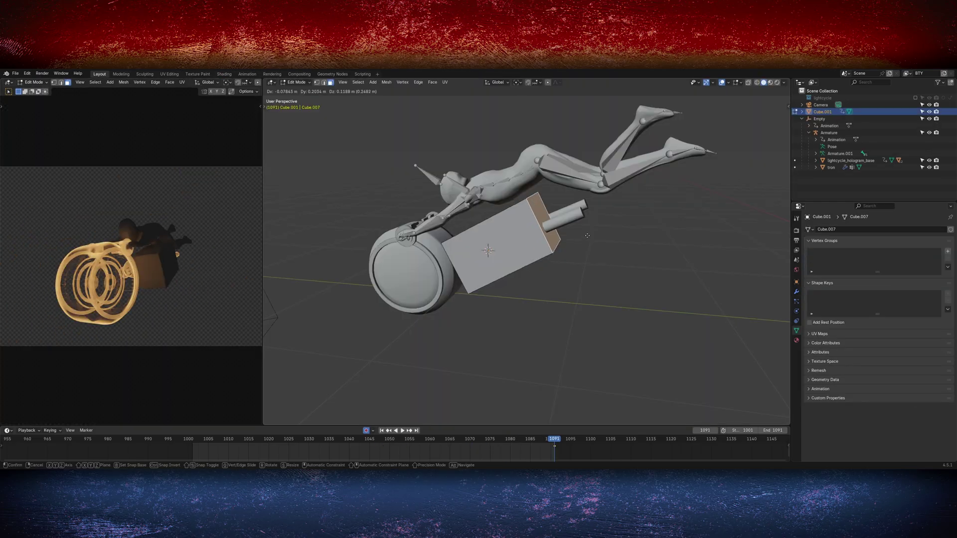
# Move the body block under the rider and extrude its end faces twice toward the rider's feet.
pyautogui.press('g')
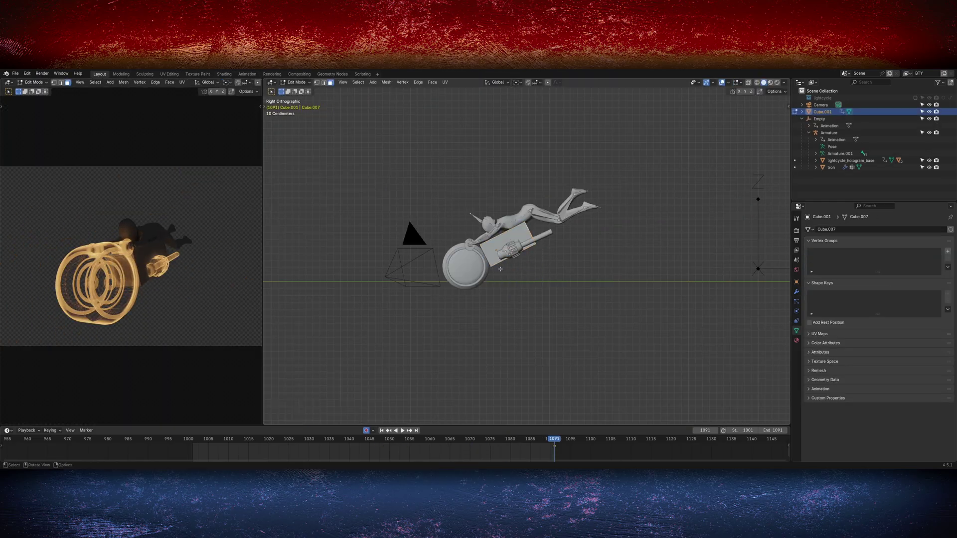
pyautogui.press('Tab')
pyautogui.press('g')
pyautogui.press('g')
pyautogui.press('Escape')
pyautogui.press('e')
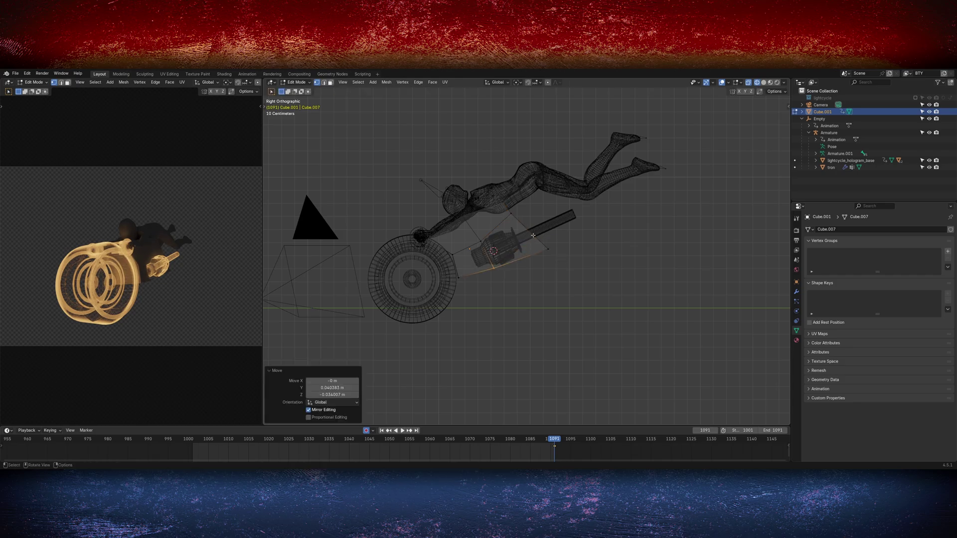
pyautogui.click(588, 239)
pyautogui.press('g')
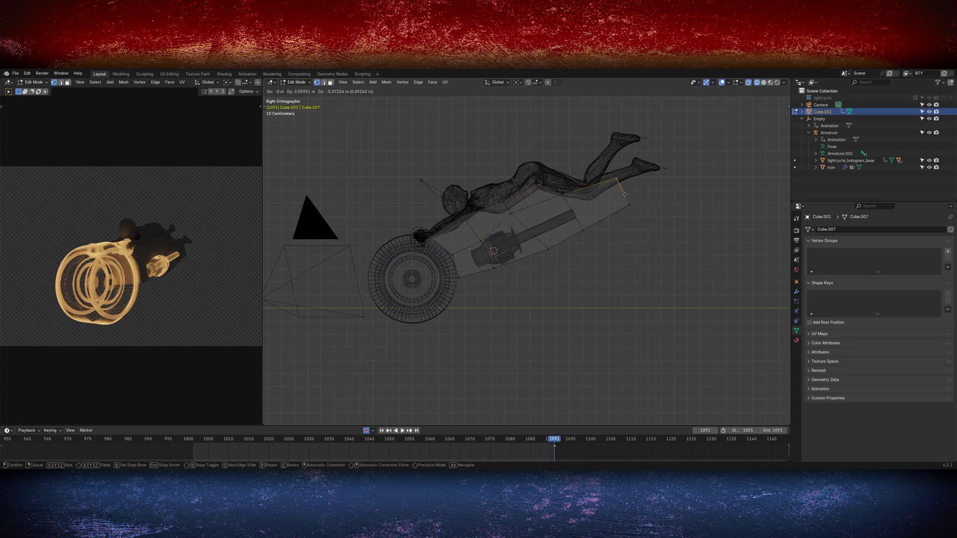
pyautogui.click(616, 219)
pyautogui.press('Tab')
# Add subdivision smoothing to the body, shade it smooth and save the file.
pyautogui.hotkey('ctrl', '1')
pyautogui.moveTo(616, 219); pyautogui.dragTo(510, 265, button='middle')
pyautogui.press('KP_Divide')
pyautogui.hotkey('shift', 'z')
pyautogui.rightClick(438, 284)
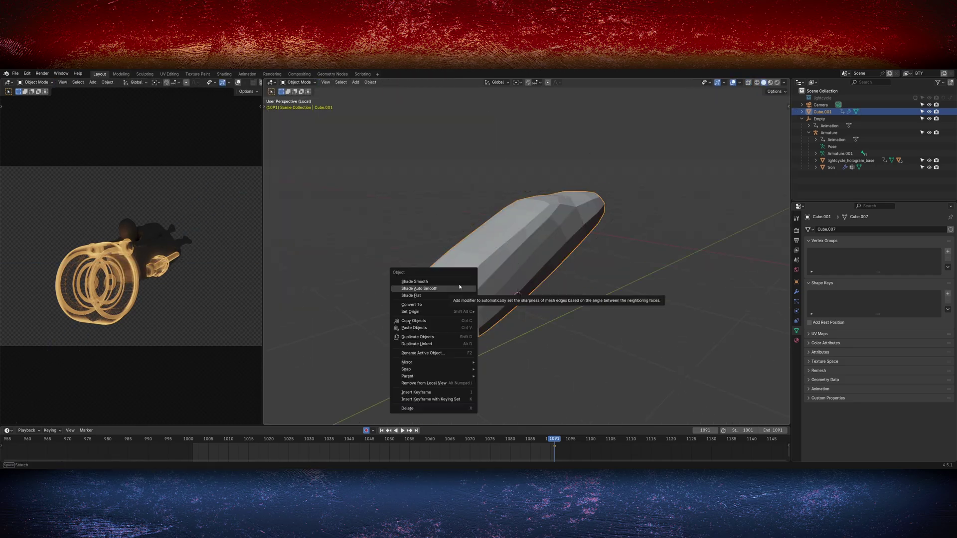
pyautogui.click(439, 284)
pyautogui.hotkey('ctrl', 's')
pyautogui.press('KP_Divide')
pyautogui.moveTo(490, 299); pyautogui.dragTo(566, 449, button='middle')
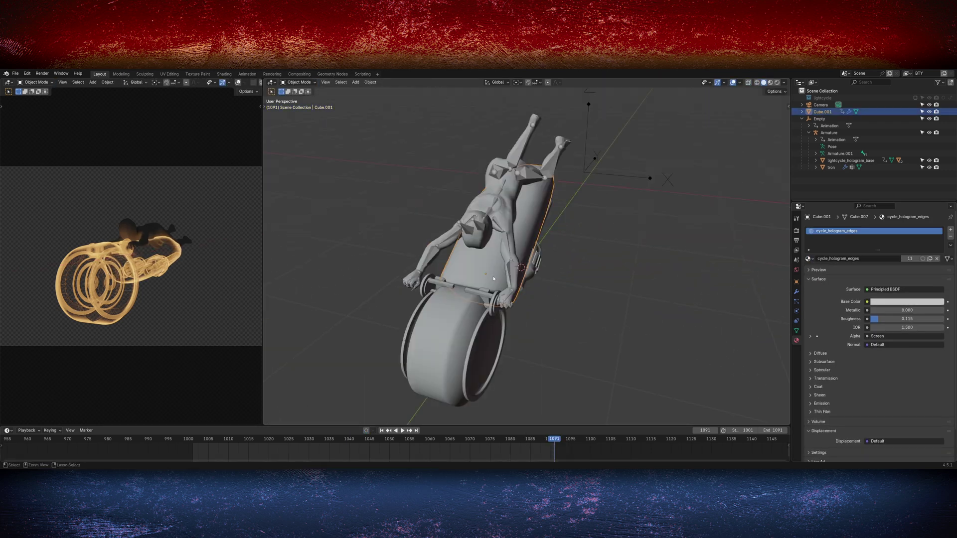
# Parent the body, paint a black line on it, and link the line ramp to Principled BSDF Alpha.
pyautogui.hotkey('ctrl', 'p')
pyautogui.click(448, 272)
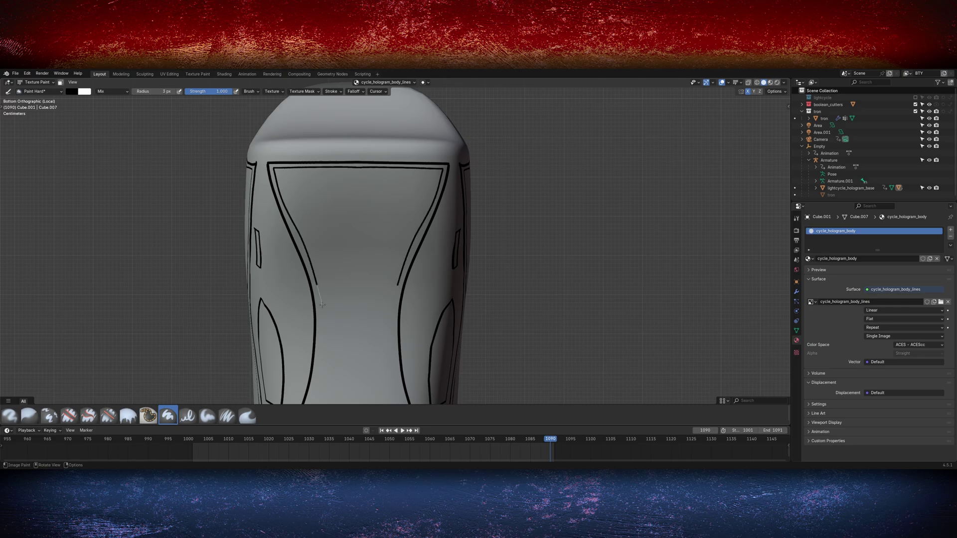
pyautogui.moveTo(371, 215); pyautogui.dragTo(421, 194)
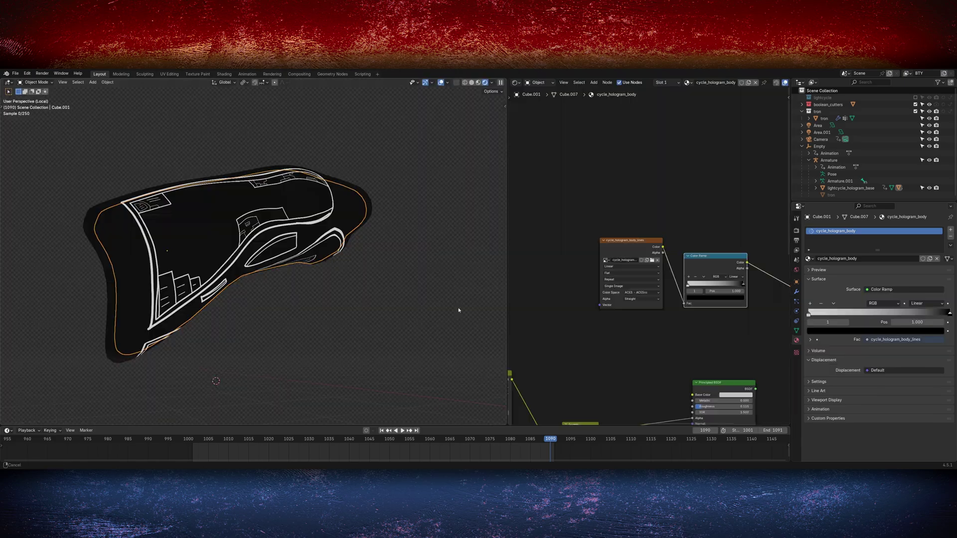
pyautogui.moveTo(643, 182); pyautogui.dragTo(645, 193)
pyautogui.moveTo(647, 299); pyautogui.dragTo(648, 295)
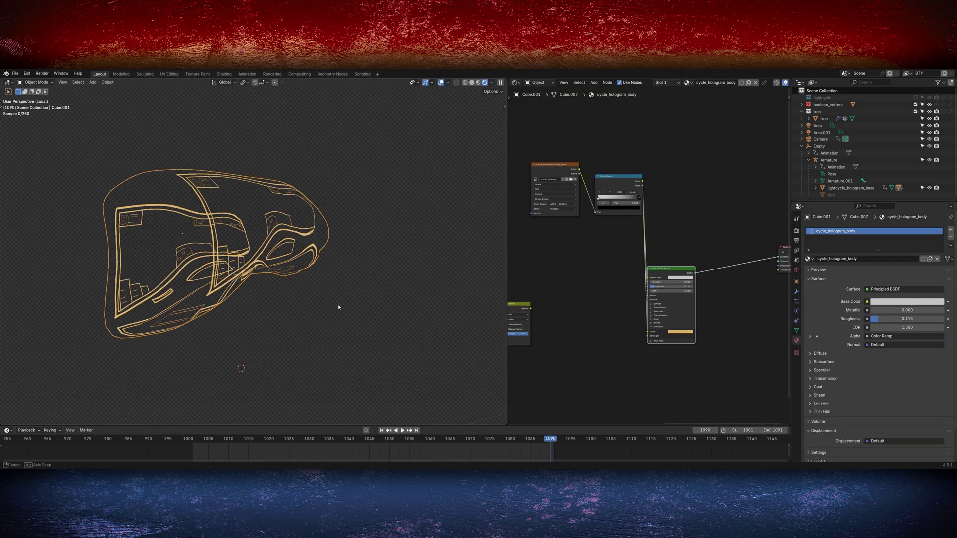
pyautogui.moveTo(338, 306); pyautogui.dragTo(381, 280, button='middle')
# Set Cube.002 as a Difference boolean cutter on the body, position it and preview the cut.
pyautogui.press('KP_Divide')
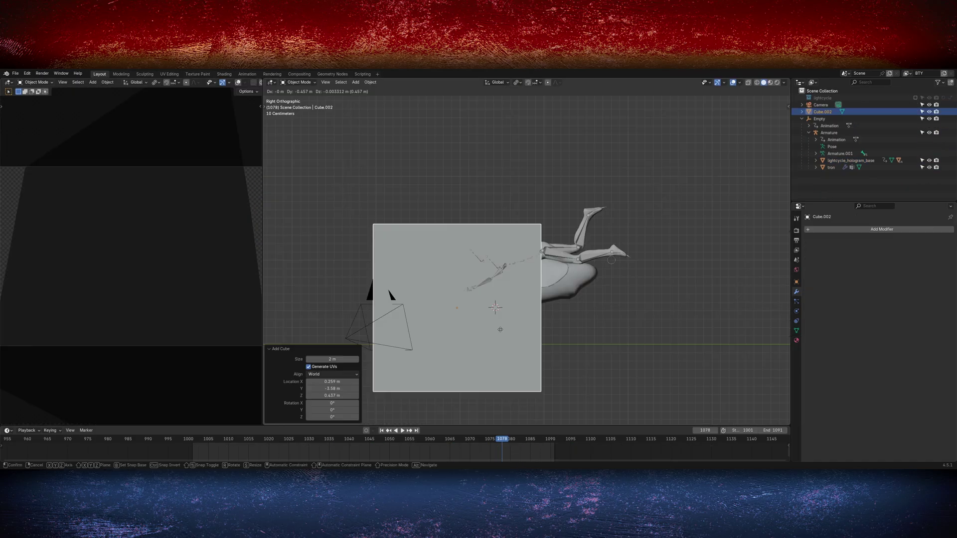
pyautogui.hotkey('ctrl', 'p')
pyautogui.click(495, 330)
pyautogui.press('ctrl+KP_Subtract')
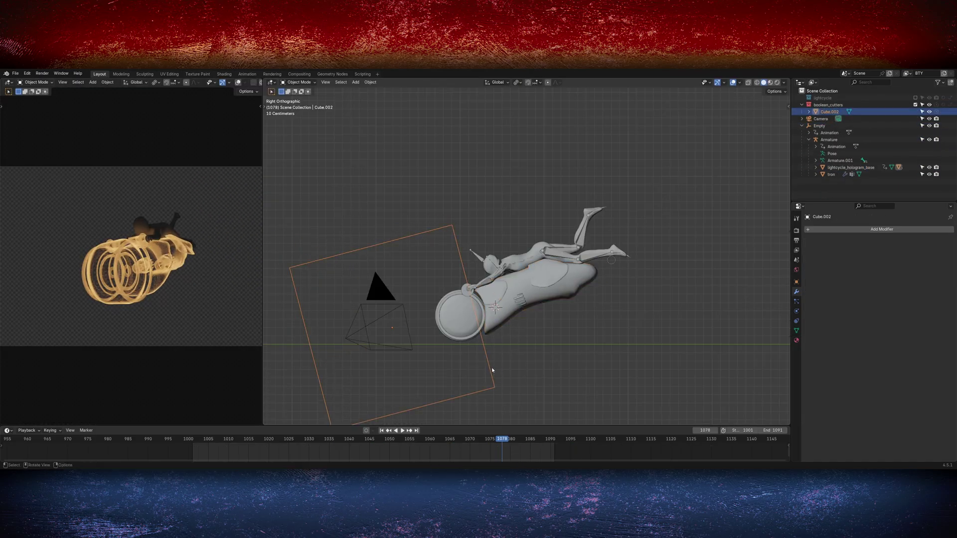
pyautogui.press('g')
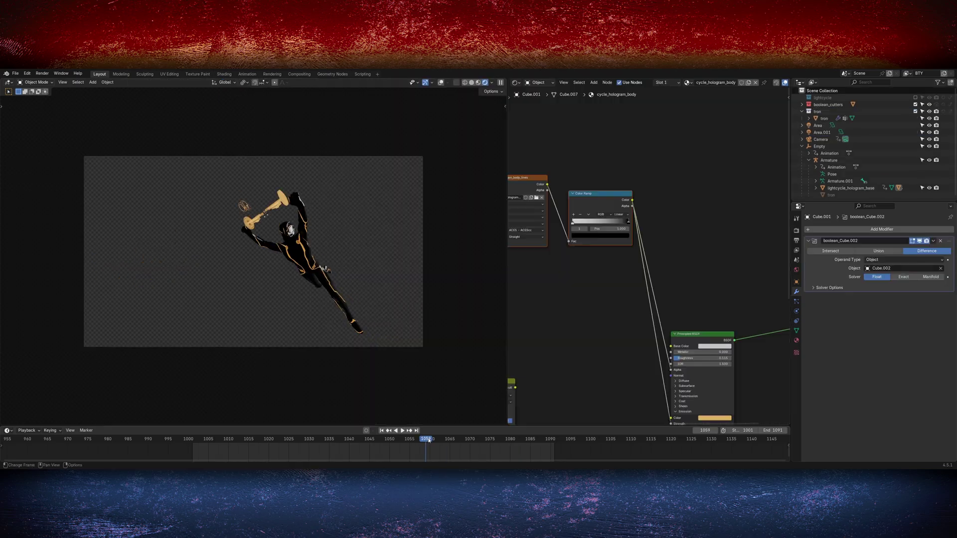
pyautogui.moveTo(426, 441); pyautogui.dragTo(555, 445)
# Jump to frame 1091, save as tron_sh005_scene_v001.blend and select the bike body Cube.001.
pyautogui.click(516, 82)
pyautogui.click(531, 99)
pyautogui.click(643, 319)
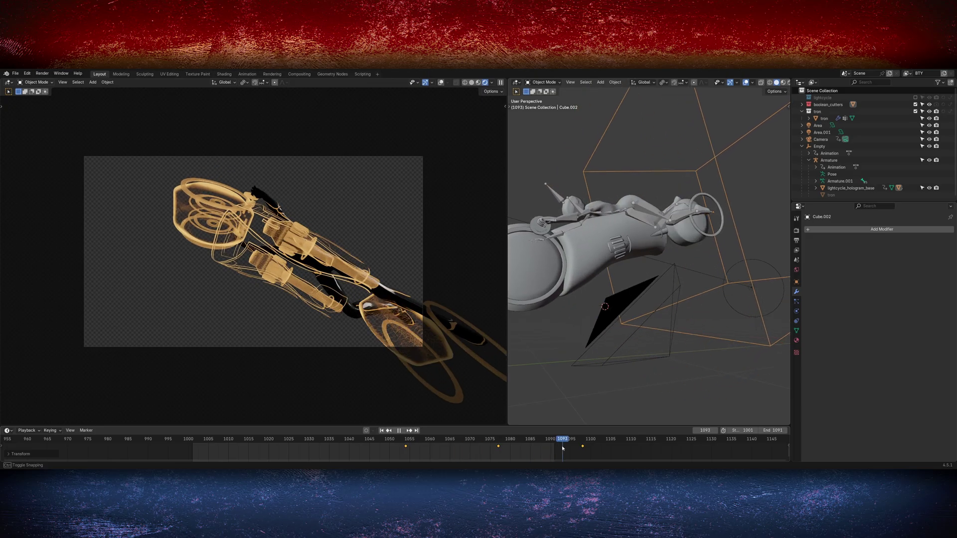
pyautogui.scroll(2, 311, 294)
pyautogui.hotkey('ctrl', 's')
pyautogui.scroll(-3, 313, 299)
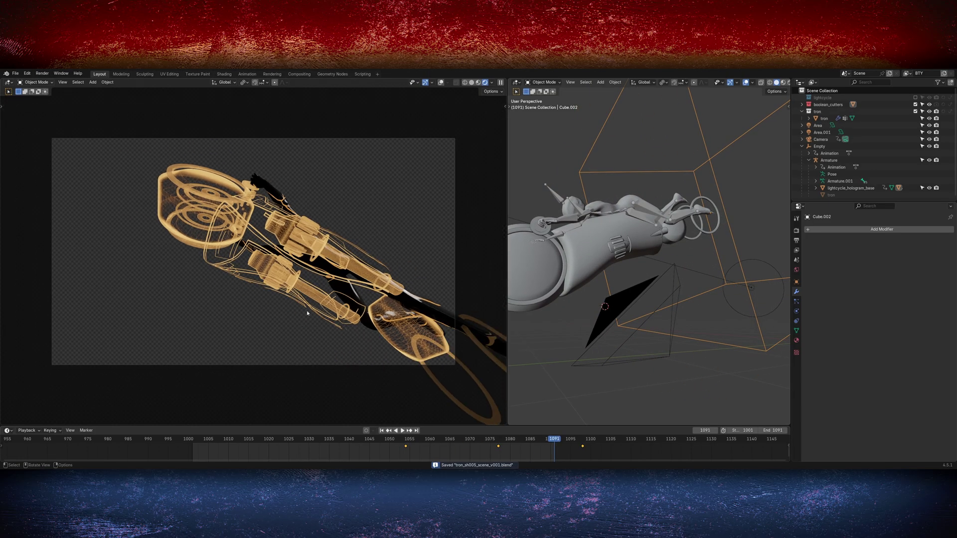
pyautogui.click(589, 258)
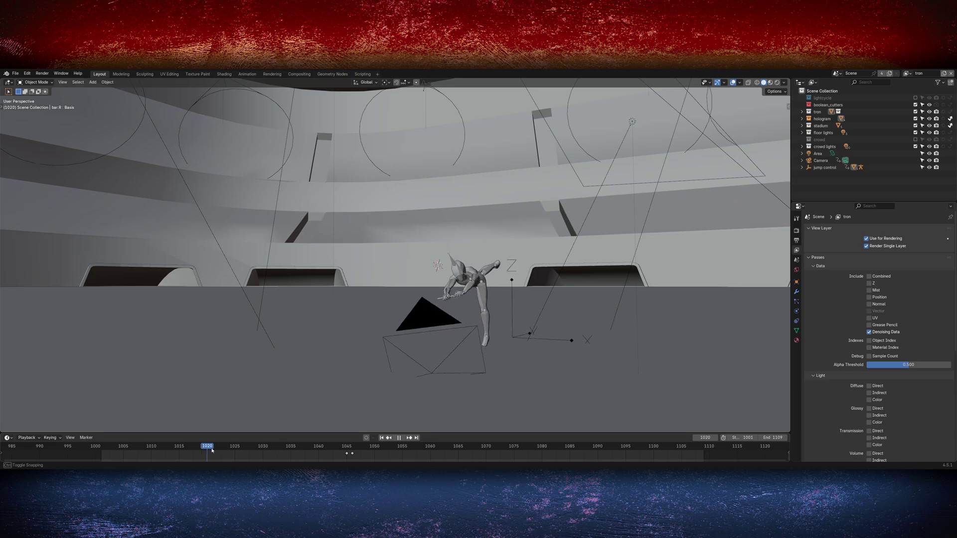
# In Blender, play and scrub back through the dive, then show the stadiumBTY File Output node details.
pyautogui.press('space')
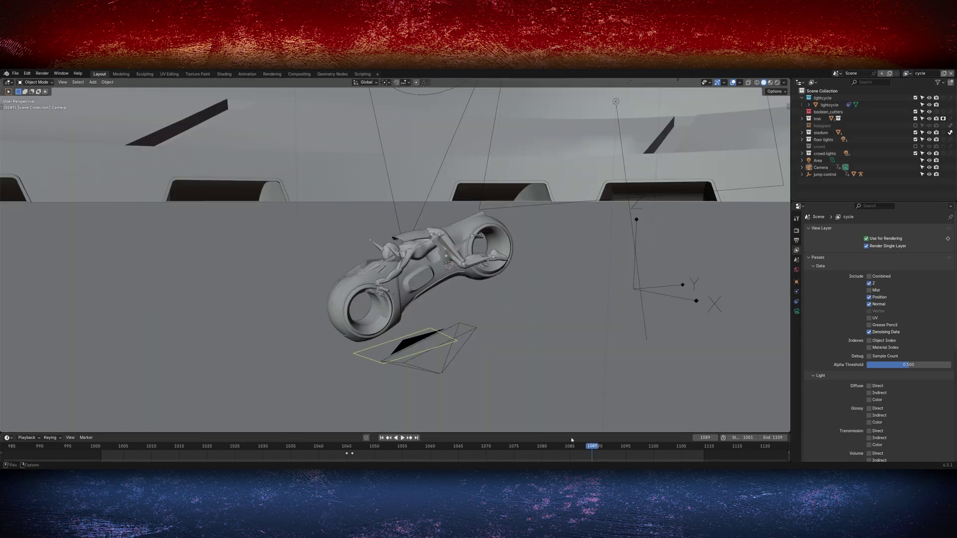
pyautogui.moveTo(571, 445); pyautogui.dragTo(634, 413)
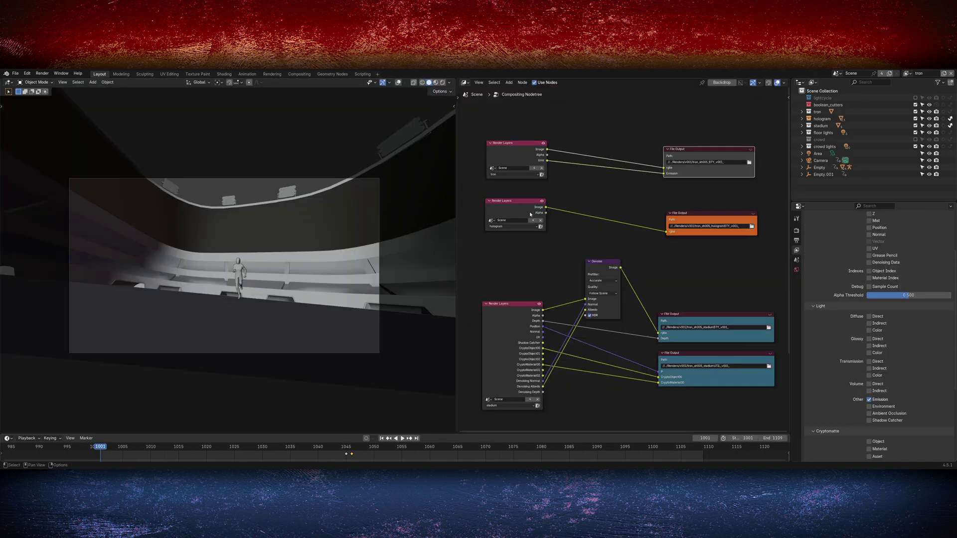
pyautogui.keyDown('shift'); pyautogui.scroll(-5, 633, 215); pyautogui.keyUp('shift')
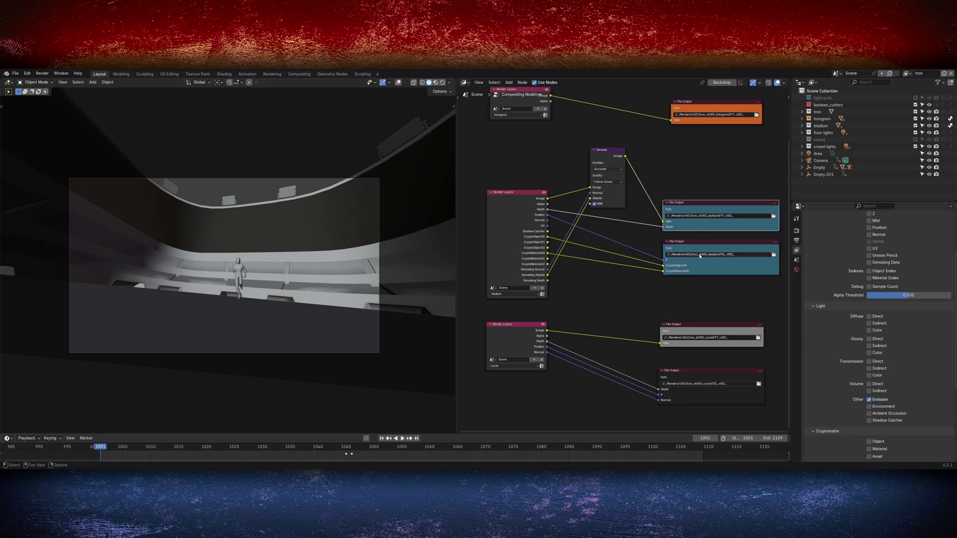
pyautogui.hotkey('ctrl', 'z')
pyautogui.press('n')
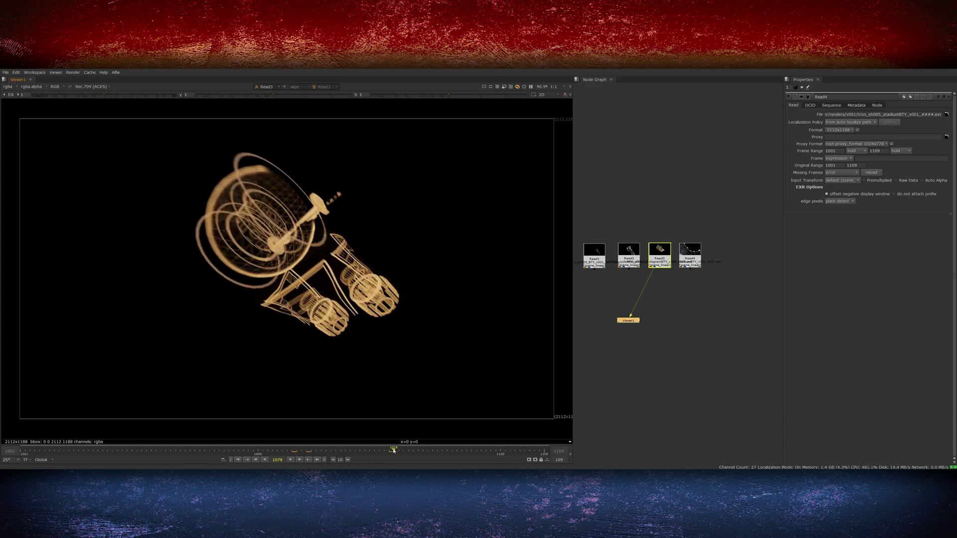
# View the stadium plate render, then the black-and-gold light-cycle render in Viewer1.
pyautogui.press('4')
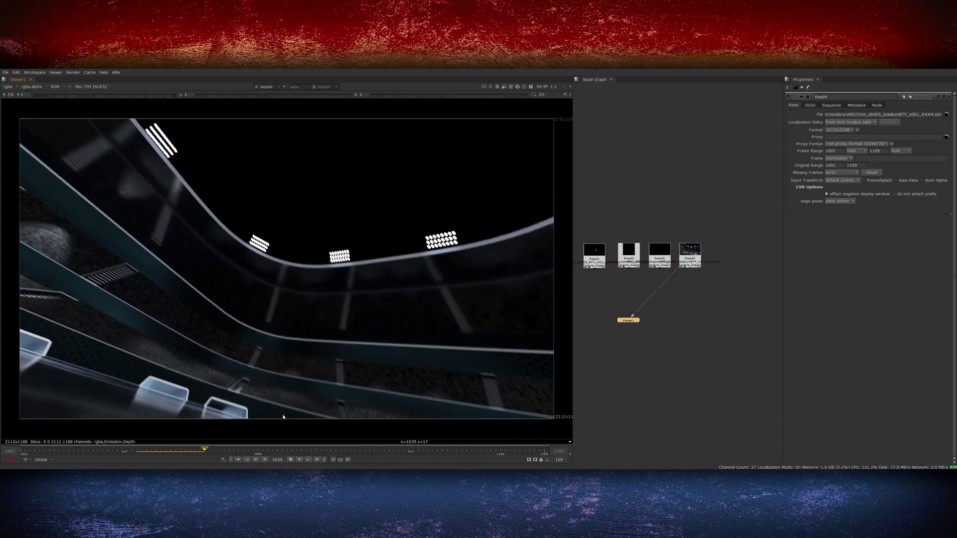
pyautogui.press('2')
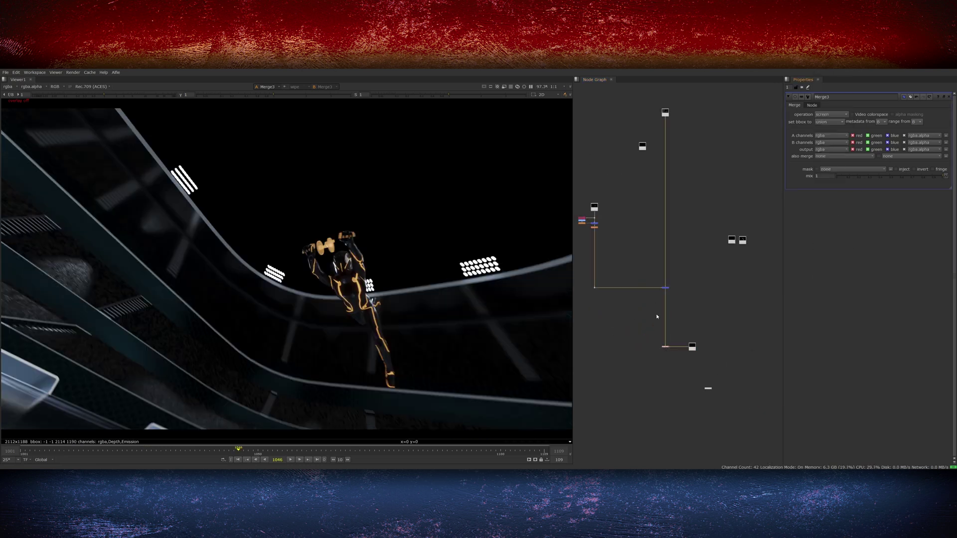
# Reconnect the bottom Merge pipe over the stadium plate and fit the full frame in the viewer.
pyautogui.press('l')
pyautogui.moveTo(725, 234); pyautogui.dragTo(744, 250)
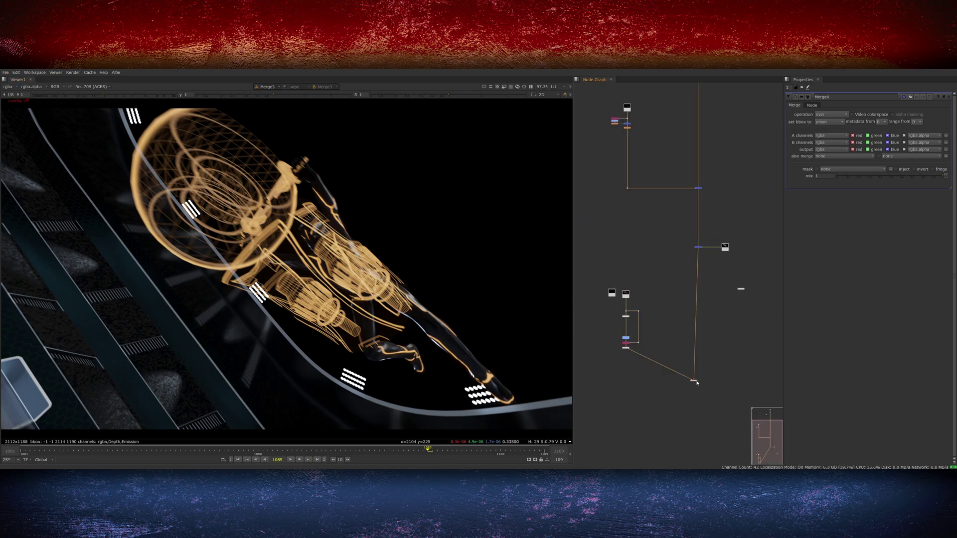
pyautogui.moveTo(697, 383); pyautogui.dragTo(640, 379)
pyautogui.hotkey('ctrl', 'a')
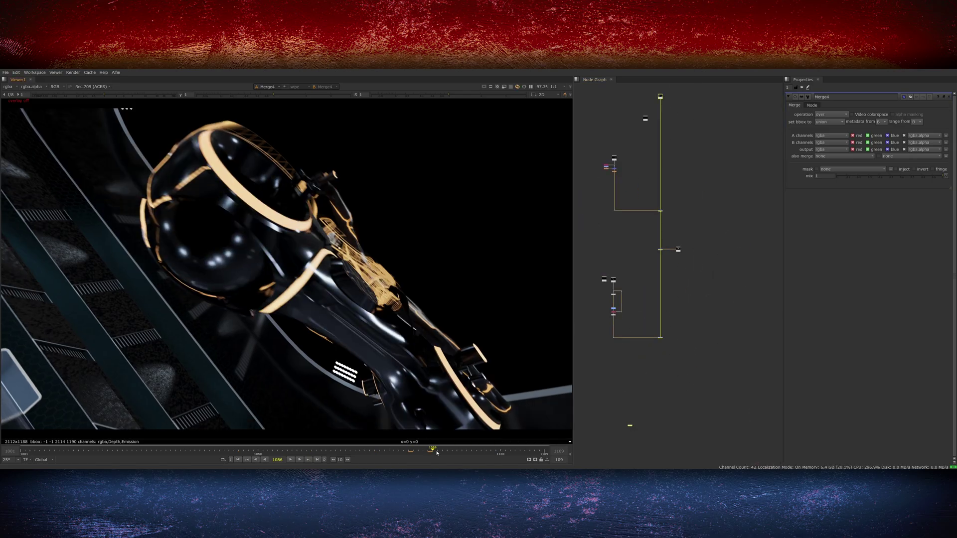
pyautogui.moveTo(427, 450)
pyautogui.mouseDown()
pyautogui.moveTo(495, 450)
pyautogui.moveTo(409, 452)
pyautogui.moveTo(424, 450)
pyautogui.mouseUp()
pyautogui.press('f')
pyautogui.scroll(3, 655, 349)
# Add a Reformat node below the last Merge.
pyautogui.press('Tab')
pyautogui.write('reformat')
pyautogui.press('Return')
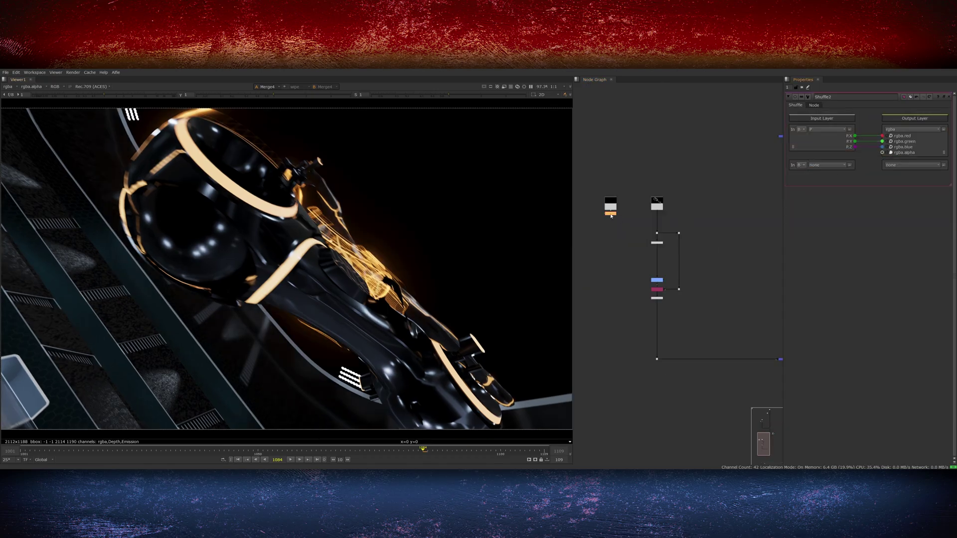
# Build a hard-edged P_Matte sphere centred on the light cycle with no falloff, checked at frame 1092.
pyautogui.press('1')
pyautogui.moveTo(611, 216); pyautogui.dragTo(612, 244)
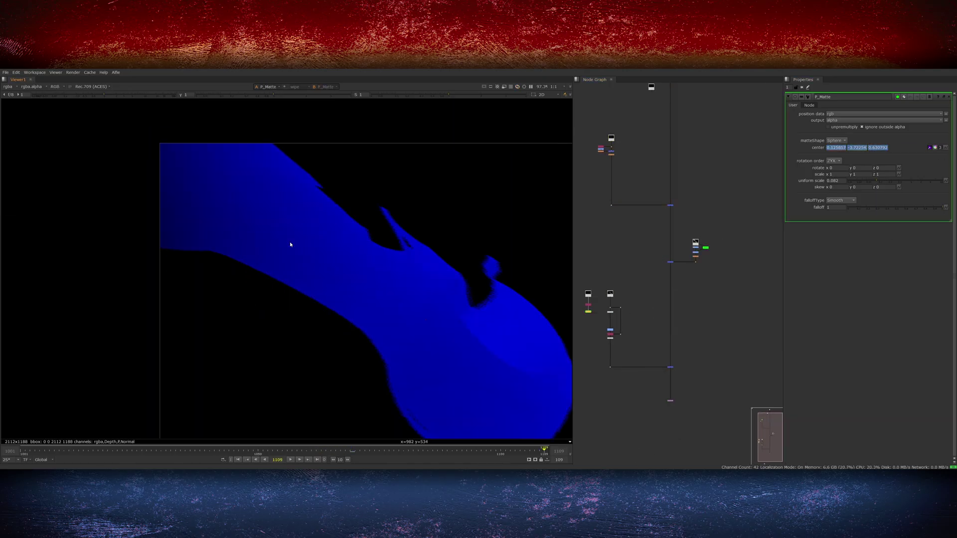
pyautogui.keyDown('ctrl'); pyautogui.click(171, 200); pyautogui.keyUp('ctrl')
pyautogui.press('a')
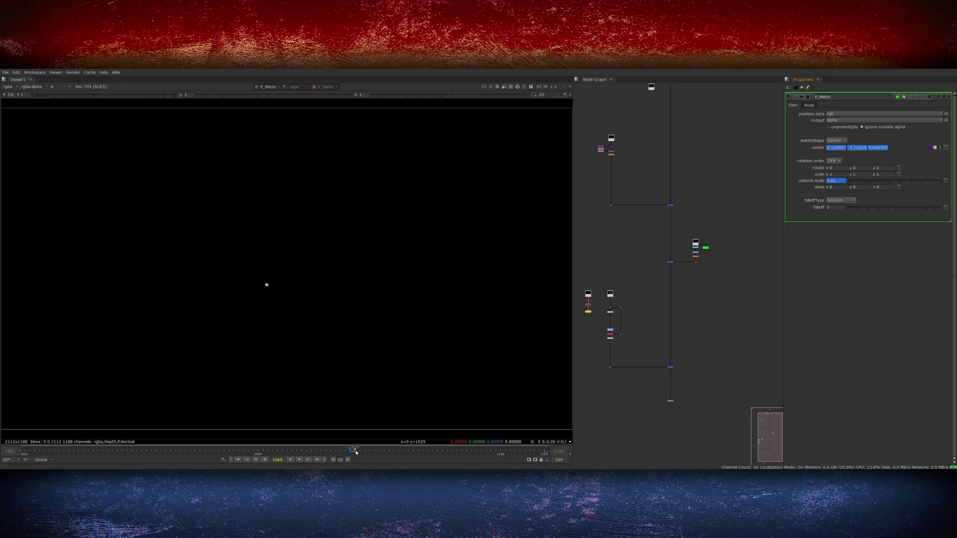
pyautogui.moveTo(394, 451); pyautogui.dragTo(424, 454)
pyautogui.click(840, 200)
pyautogui.click(840, 192)
pyautogui.click(456, 452)
pyautogui.click(462, 452)
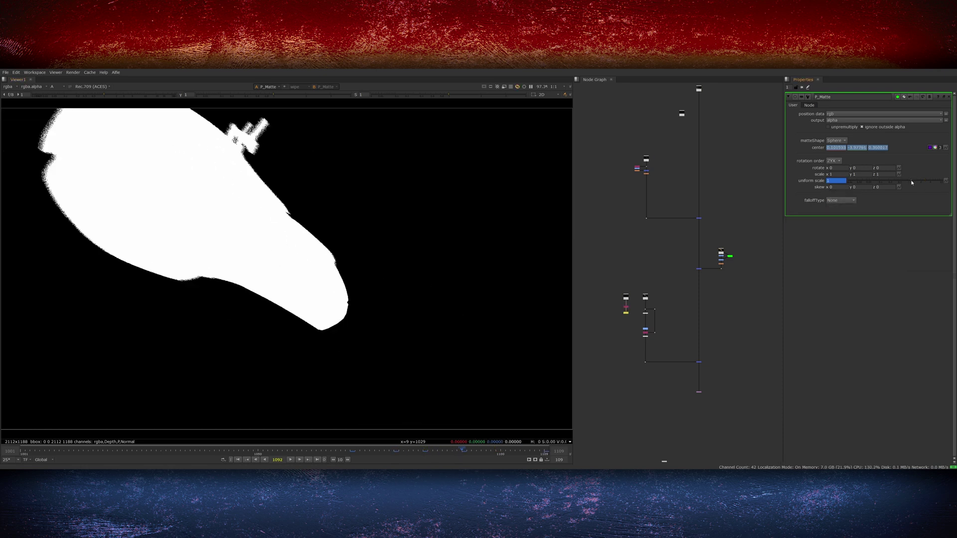
pyautogui.press('l')
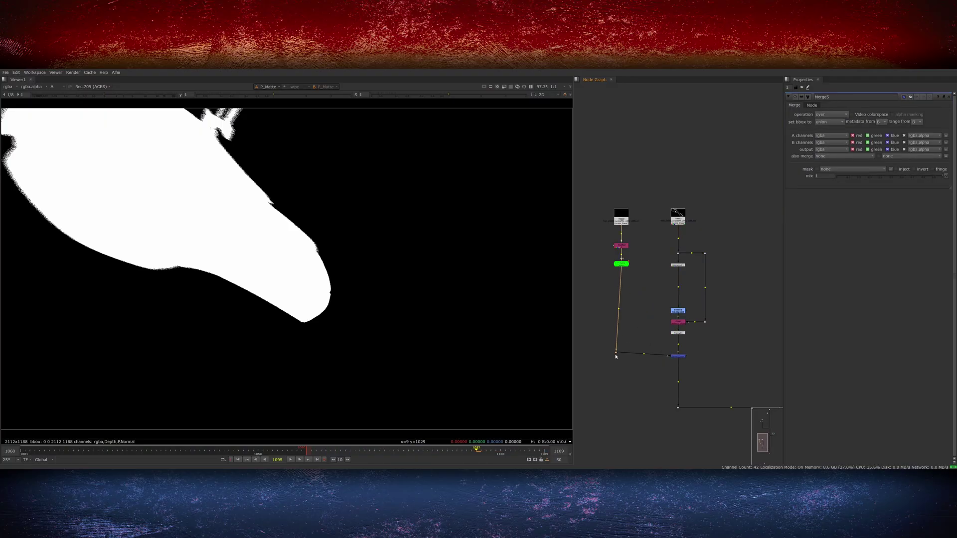
# Set Merge5 to mask with the sphere matte and soften the matte with a Blur.
pyautogui.click(679, 356)
pyautogui.press('1')
pyautogui.click(836, 178)
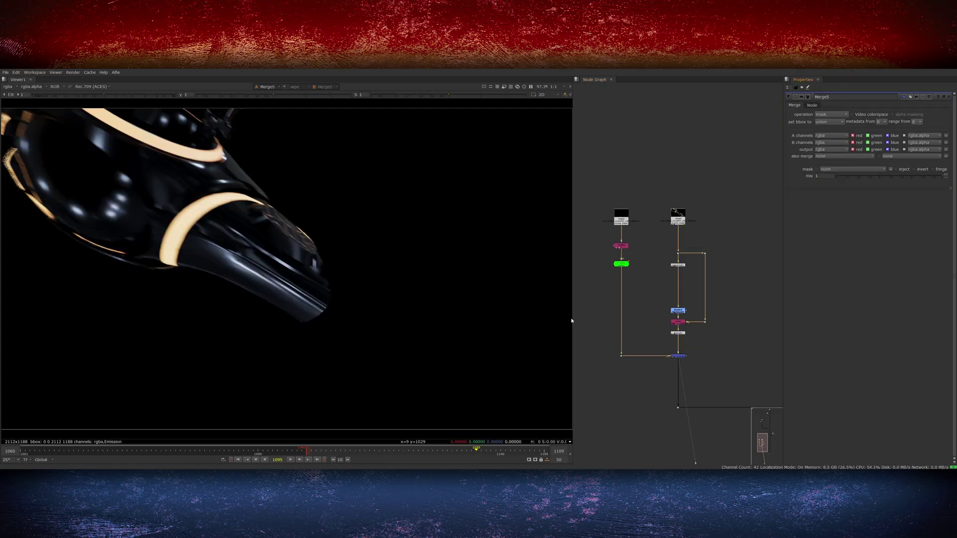
pyautogui.scroll(2, 639, 326)
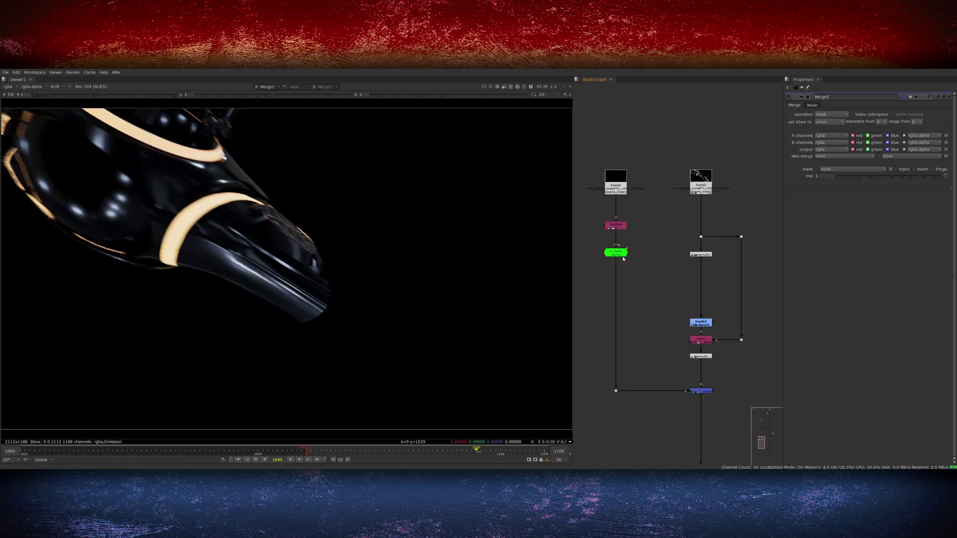
pyautogui.press('b')
pyautogui.scroll(-3, 720, 367)
# View the full Merge4 composite and add an EdgeFromAlpha node.
pyautogui.click(737, 357)
pyautogui.press('1')
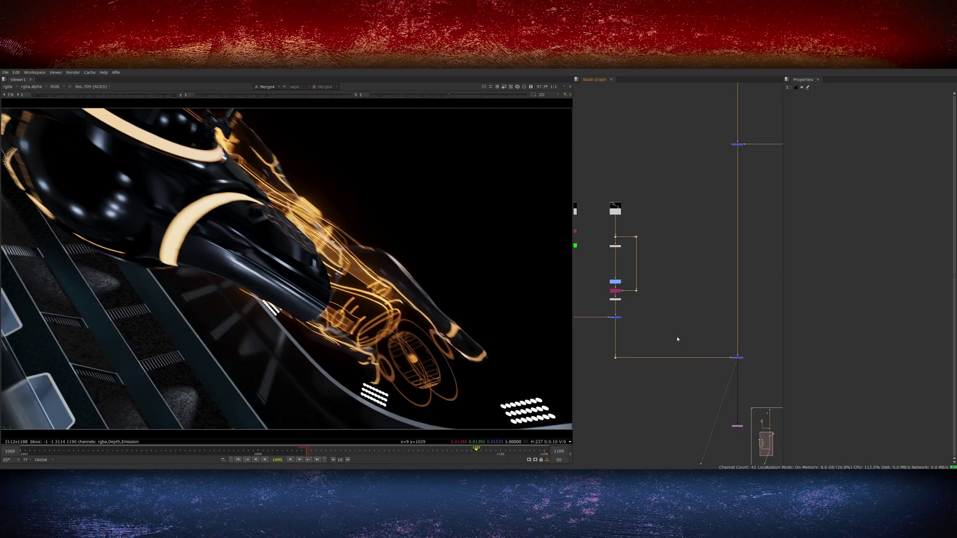
pyautogui.scroll(3, 350, 276)
pyautogui.scroll(3, 608, 287)
pyautogui.press('Tab')
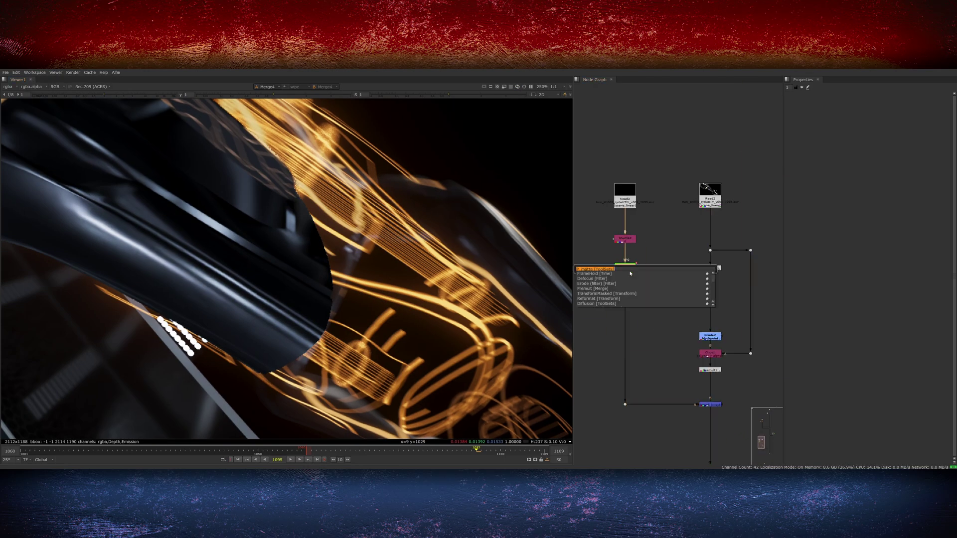
pyautogui.write('edge')
pyautogui.press('Escape')
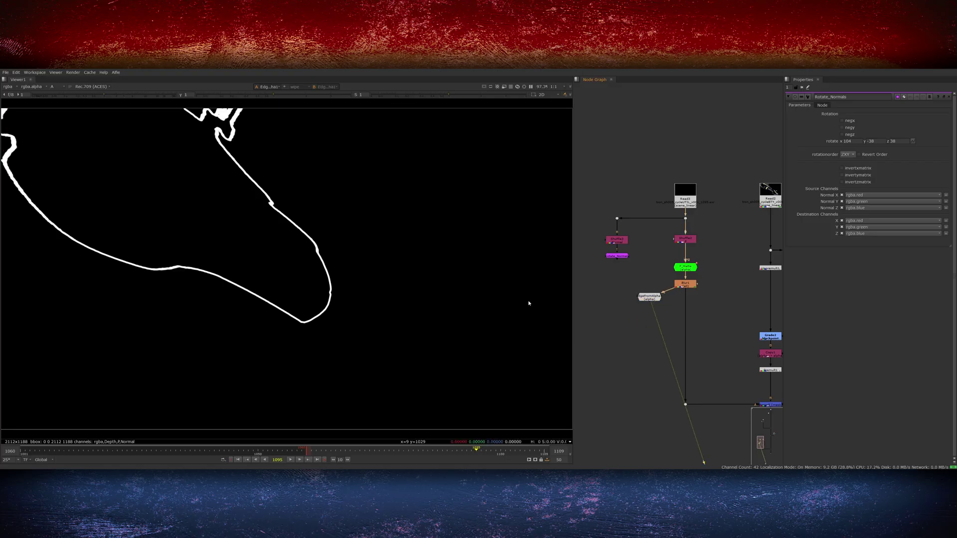
# Widen and blur EdgeFromAlpha1's outside edge, then merge it into the tree.
pyautogui.click(654, 301)
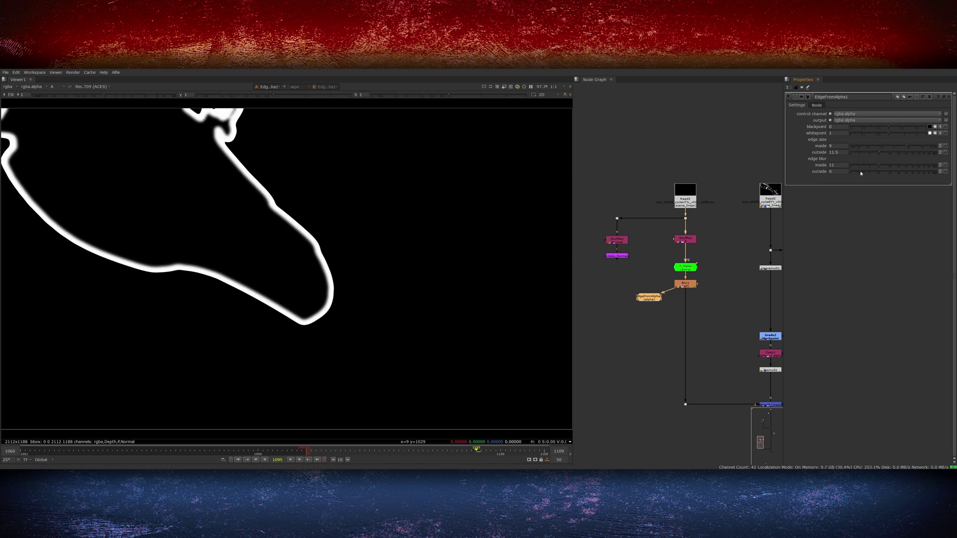
pyautogui.moveTo(860, 173); pyautogui.dragTo(914, 169)
pyautogui.press('m')
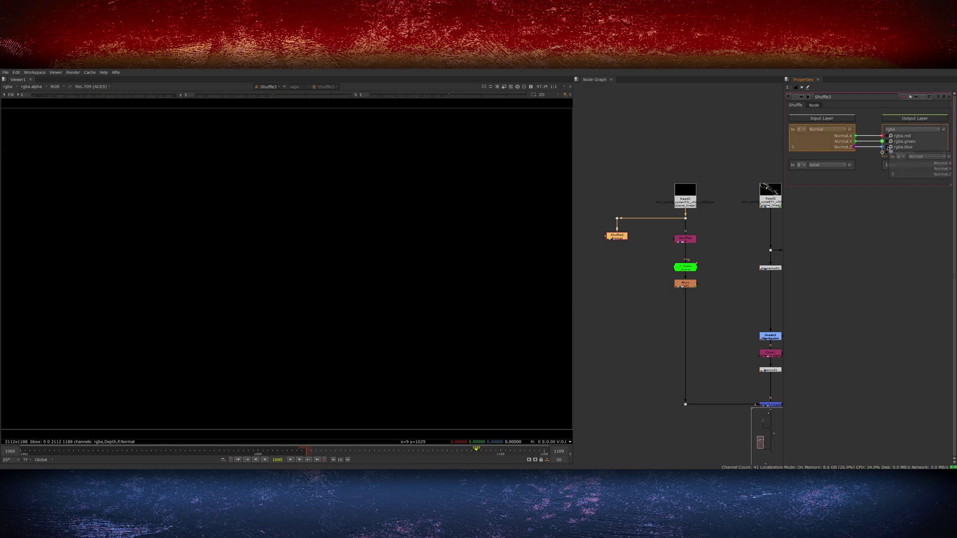
# Route Normal X/Y/Z into RGB and adjust Rotate_Normals' y rotation, checking green and blue channels.
pyautogui.moveTo(890, 151); pyautogui.dragTo(883, 147)
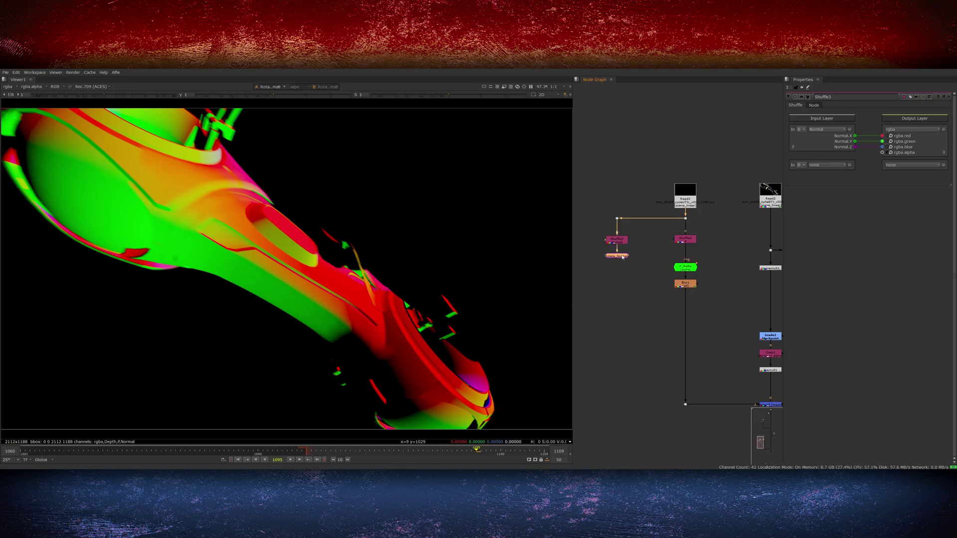
pyautogui.doubleClick(622, 257)
pyautogui.press('g')
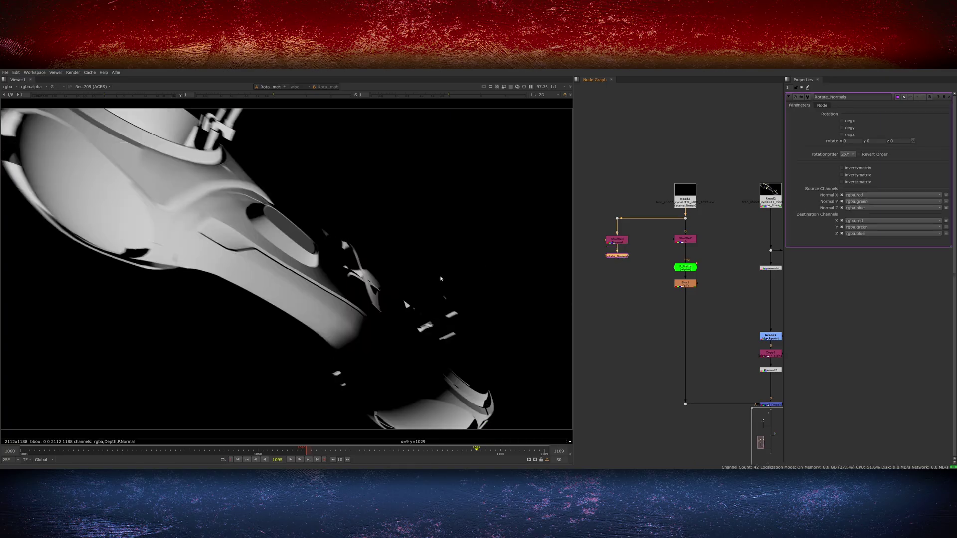
pyautogui.press('b')
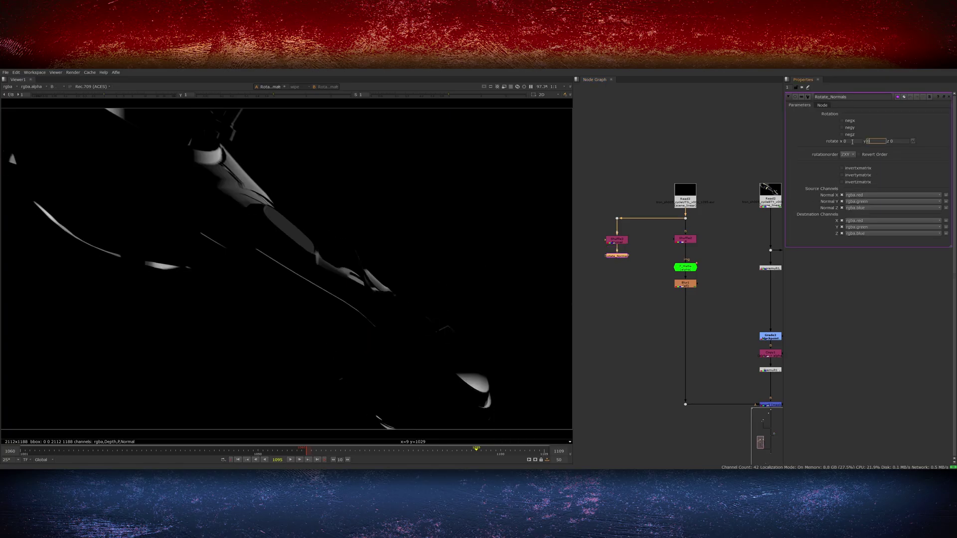
pyautogui.scroll(15, 844, 142)
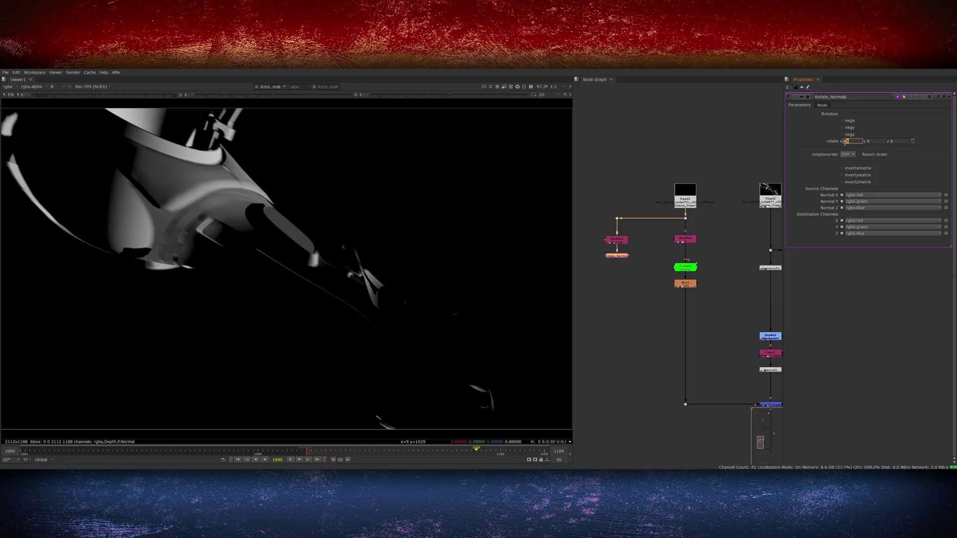
pyautogui.scroll(4, 844, 142)
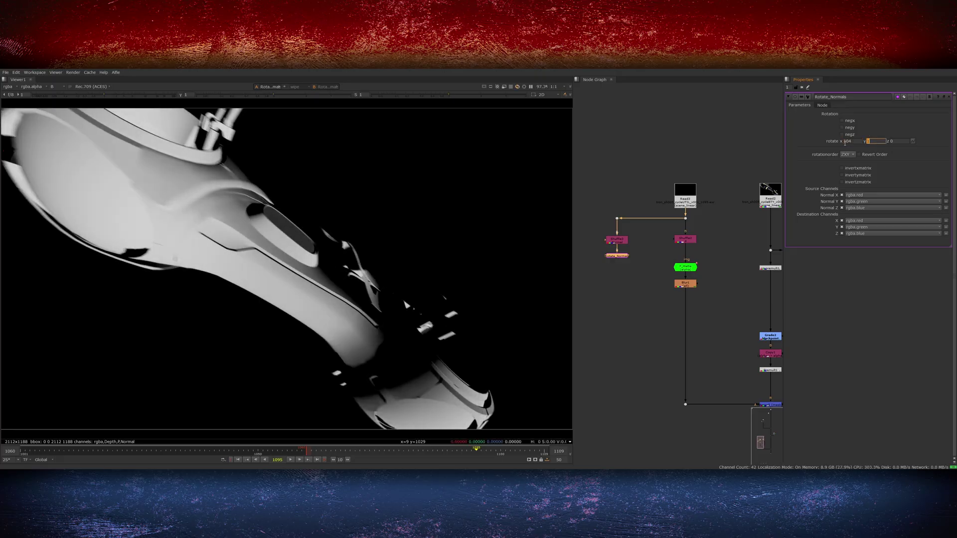
pyautogui.press('Down')
pyautogui.press('Down')
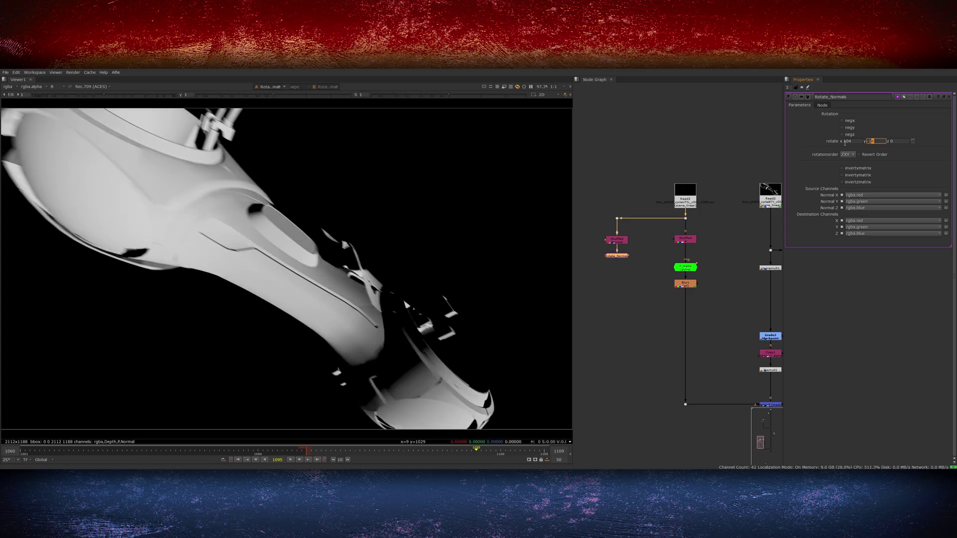
pyautogui.press('Down')
pyautogui.press('Down')
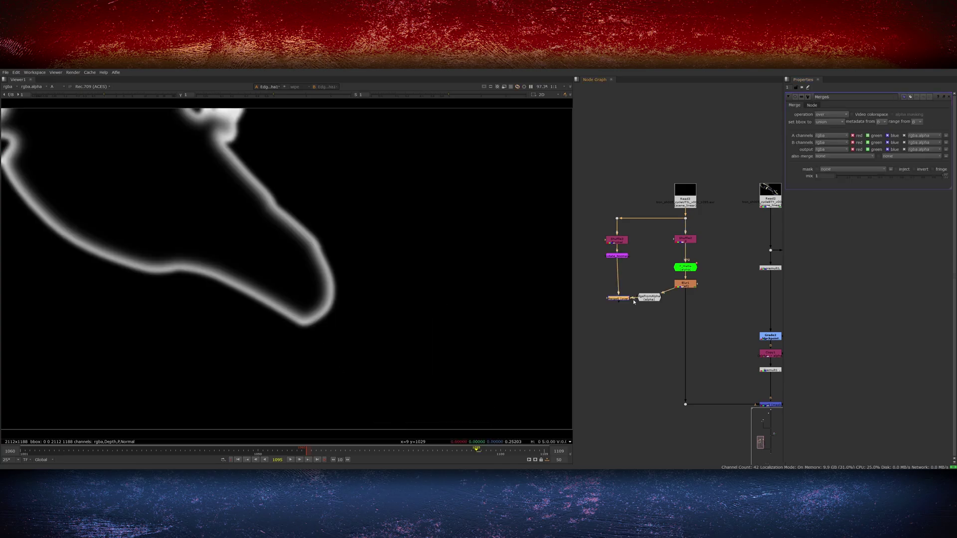
# Set Merge6 to blend, raise Grade5's gain and lower its mix to about 0.56.
pyautogui.click(835, 124)
pyautogui.click(832, 209)
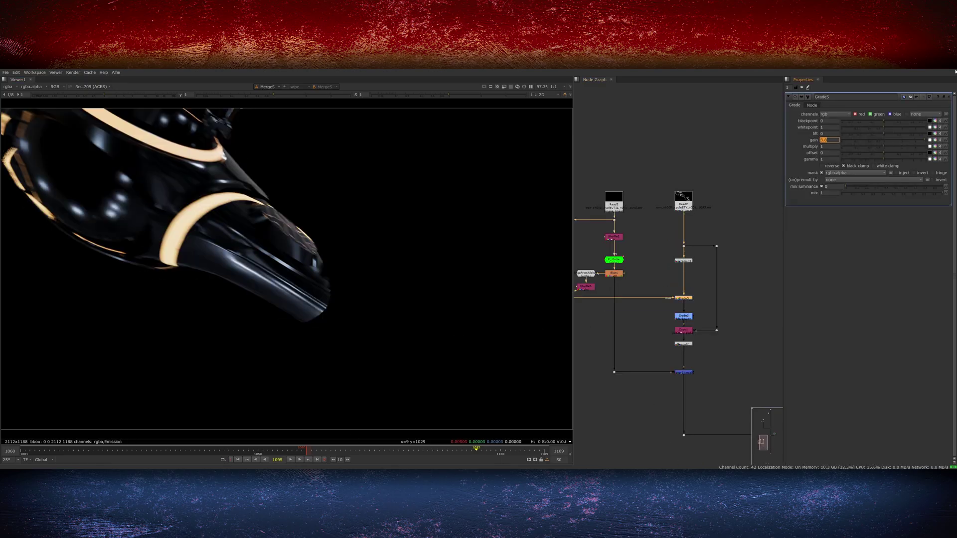
pyautogui.press('Return')
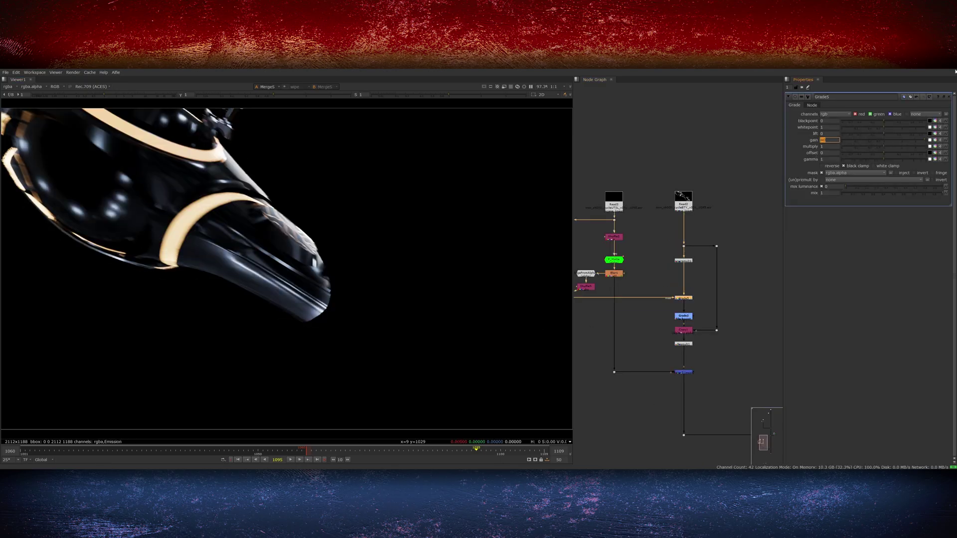
pyautogui.moveTo(649, 331); pyautogui.dragTo(730, 306, button='middle')
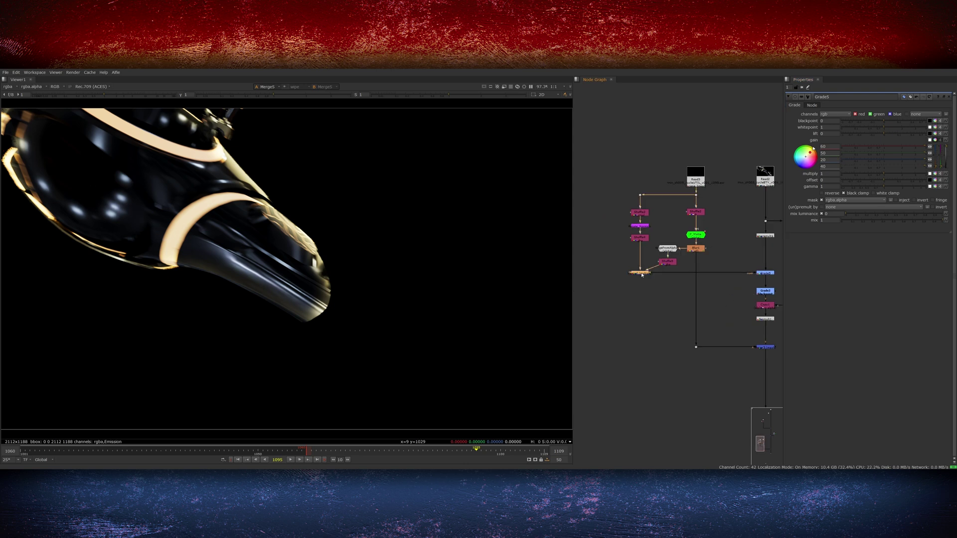
pyautogui.moveTo(859, 223); pyautogui.dragTo(899, 224)
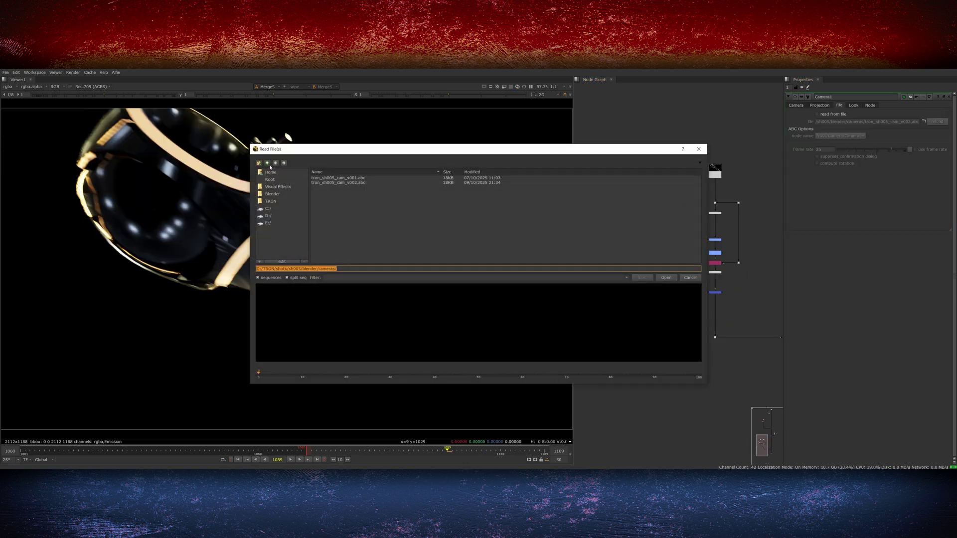
# Load tron_sh005_cycleGeo_v002.abc into ReadGeo1 and view the cycle geometry in 3D.
pyautogui.click(267, 163)
pyautogui.doubleClick(324, 183)
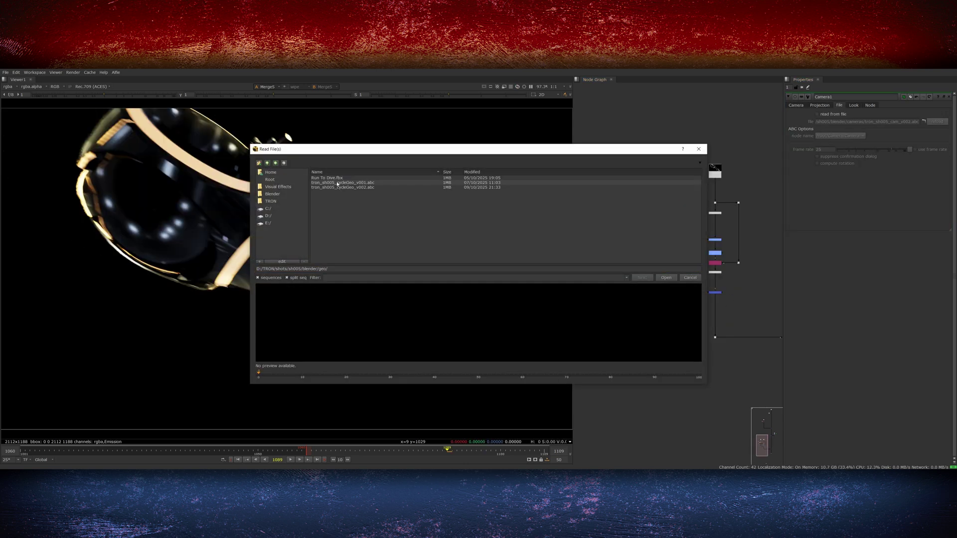
pyautogui.click(344, 184)
pyautogui.click(666, 278)
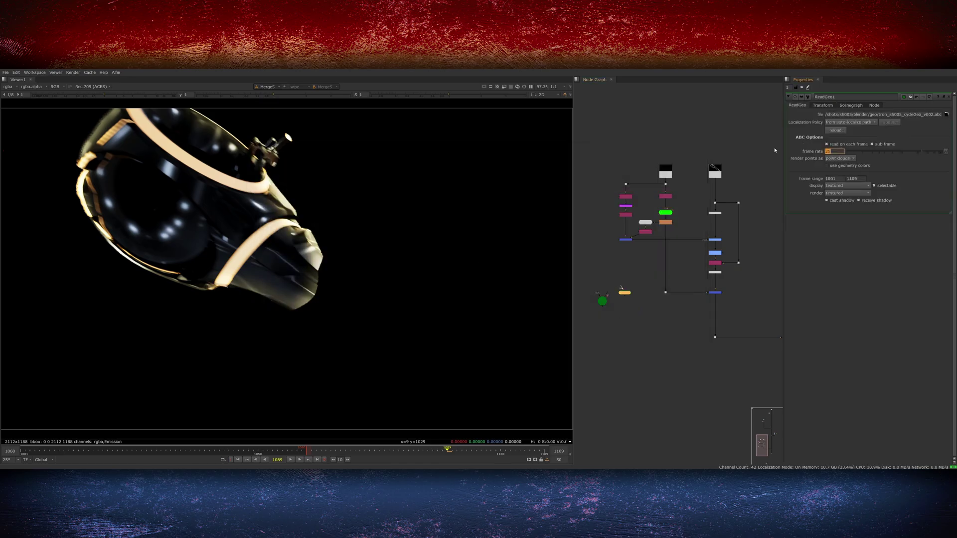
pyautogui.click(624, 293)
pyautogui.press('1')
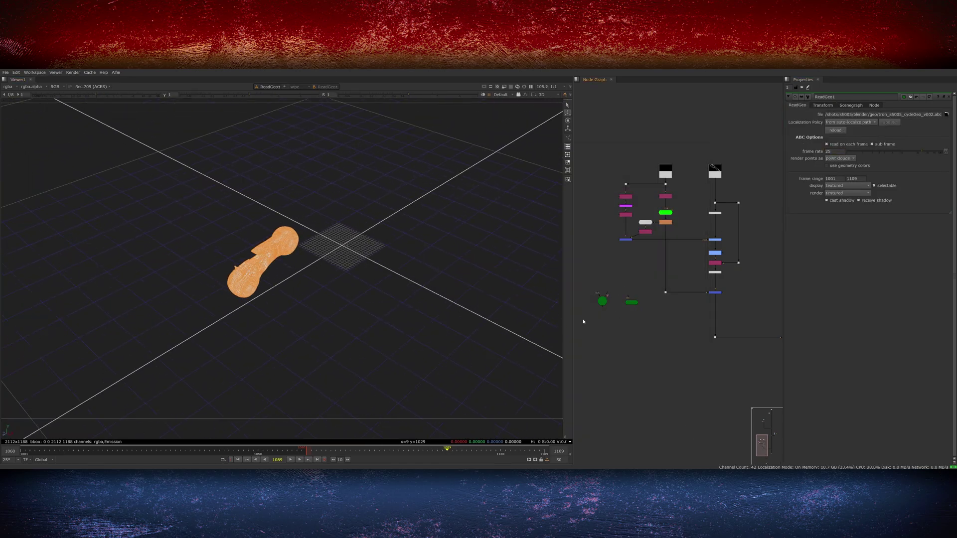
# Read from the production crate elements folder, downloading Lightwalls Large Hatch 1 and another lightwall clip.
pyautogui.press('r')
pyautogui.click(279, 201)
pyautogui.doubleClick(320, 178)
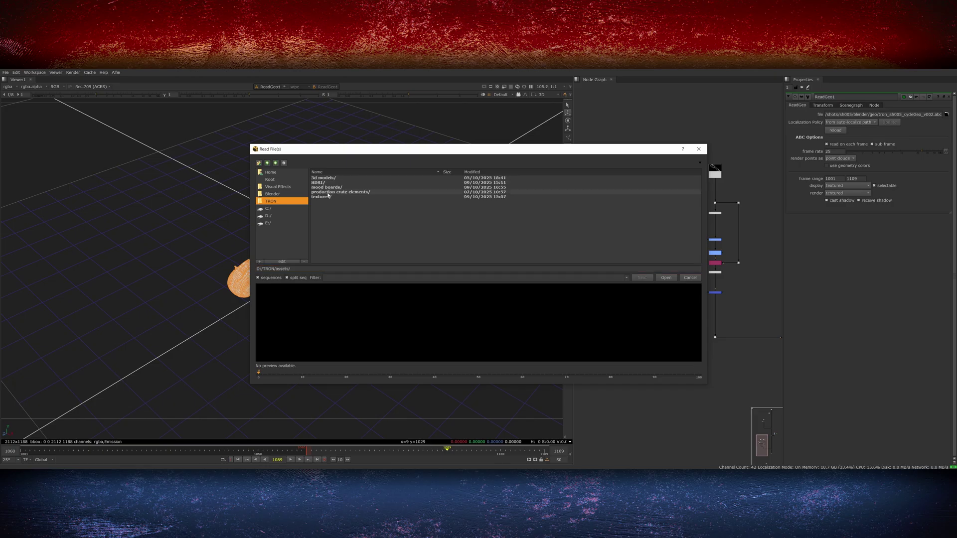
pyautogui.doubleClick(338, 187)
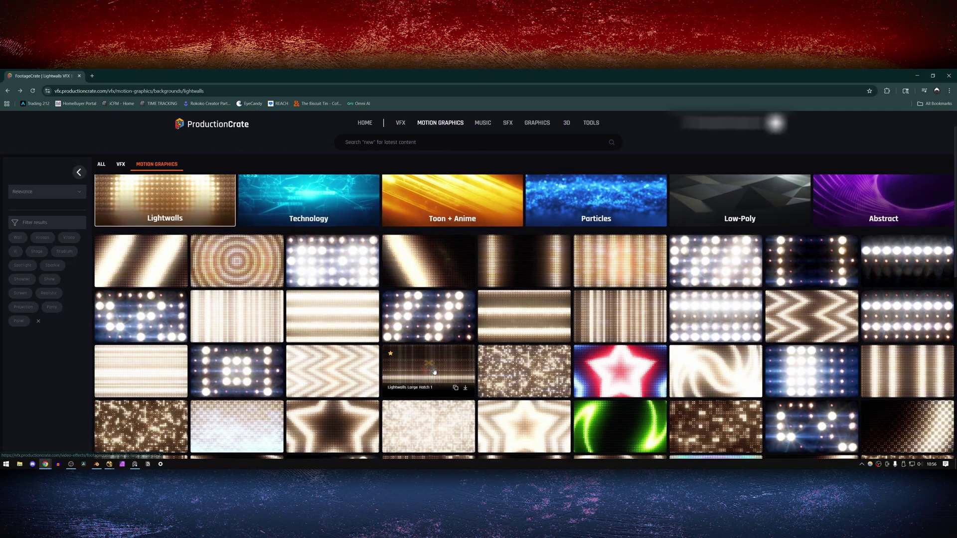
pyautogui.click(465, 388)
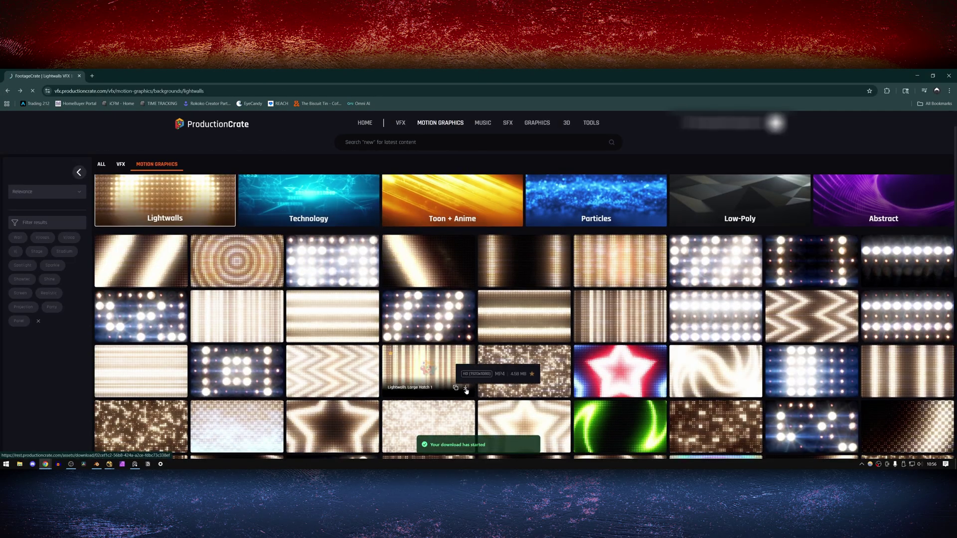
pyautogui.click(465, 276)
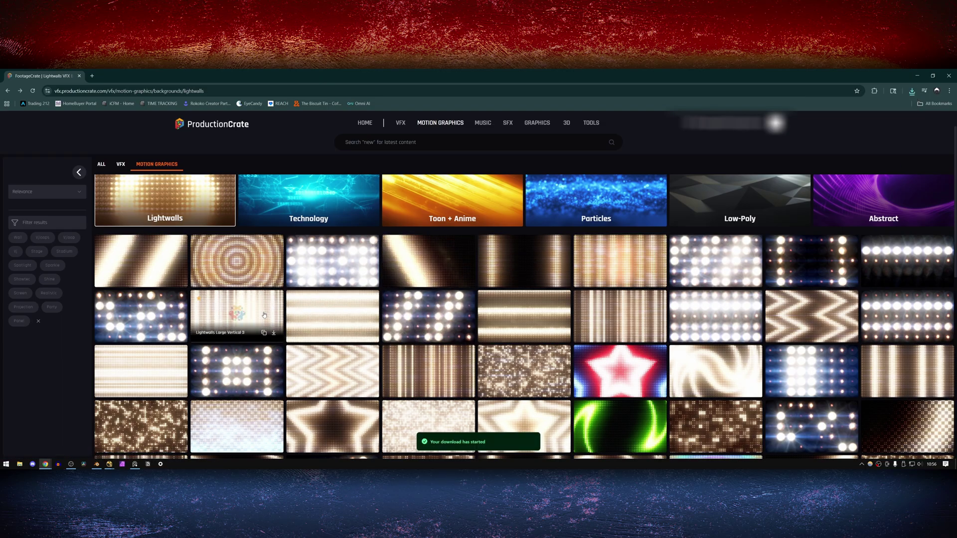
pyautogui.scroll(-1, 162, 372)
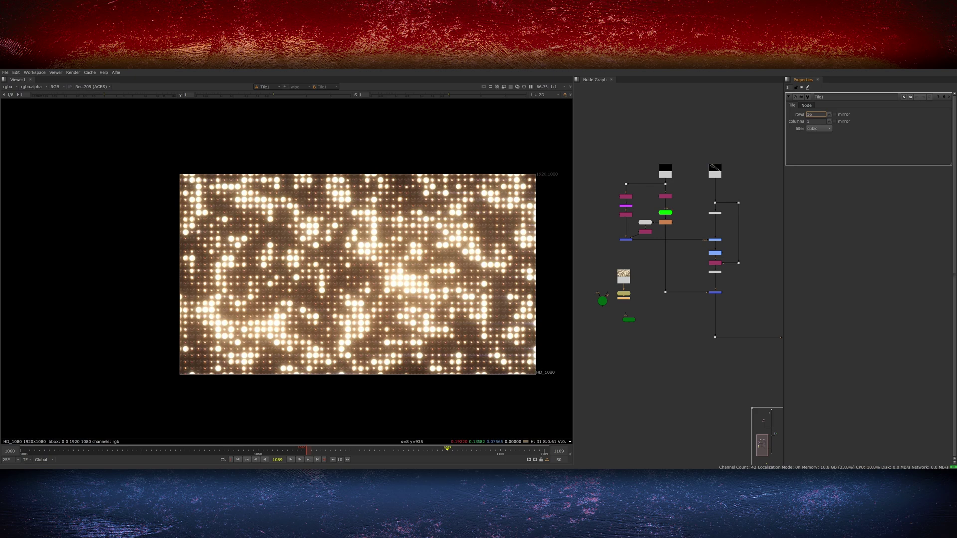
# Reposition Tile1 and view the lightwall-textured cycle geometry in 3D.
pyautogui.moveTo(631, 294); pyautogui.dragTo(579, 332)
pyautogui.press('f')
pyautogui.press('1')
pyautogui.scroll(6, 316, 277)
# Render the geometry with a ScanlineRender using Camera1 and show its motion-blur sampling settings.
pyautogui.press('Tab')
pyautogui.write('scan')
pyautogui.press('Return')
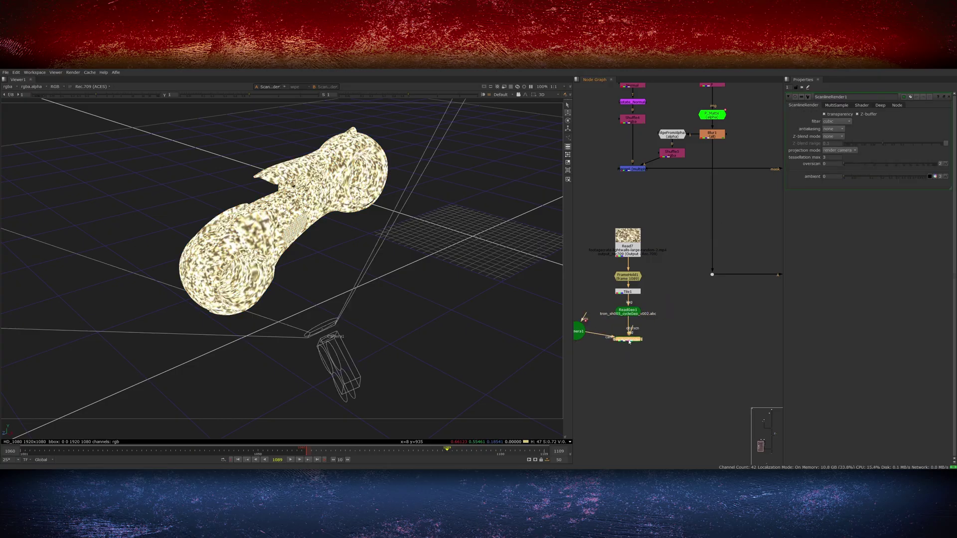
pyautogui.moveTo(648, 359); pyautogui.dragTo(694, 344, button='middle')
pyautogui.press('Tab')
pyautogui.click(641, 366)
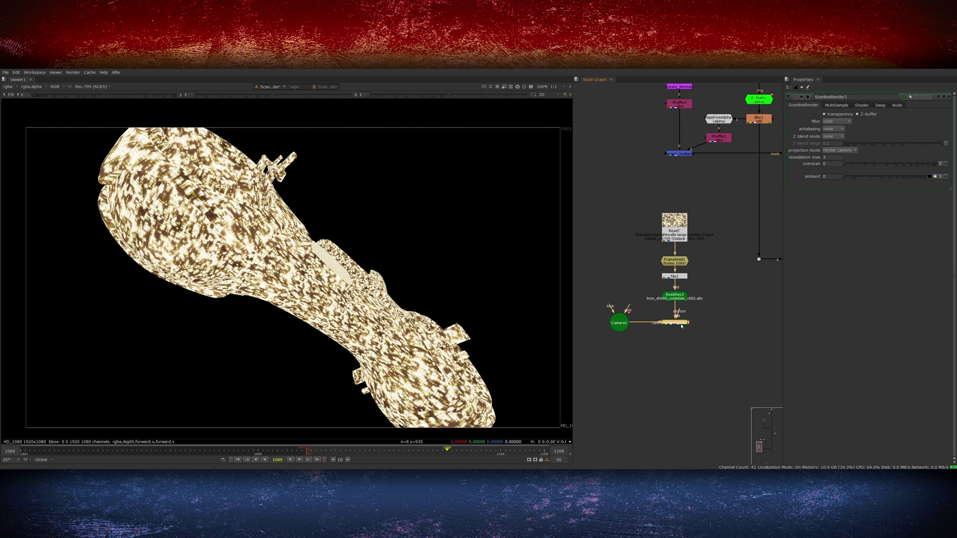
pyautogui.click(835, 106)
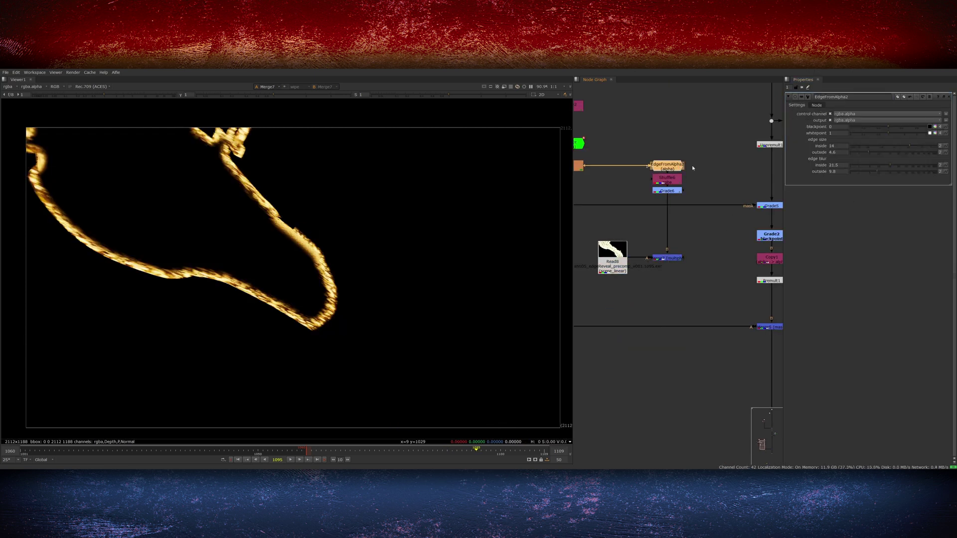
# Review Grade6, Merge7 and the combined Merge8 glowing edges, then add a Roto node.
pyautogui.click(676, 192)
pyautogui.press('1')
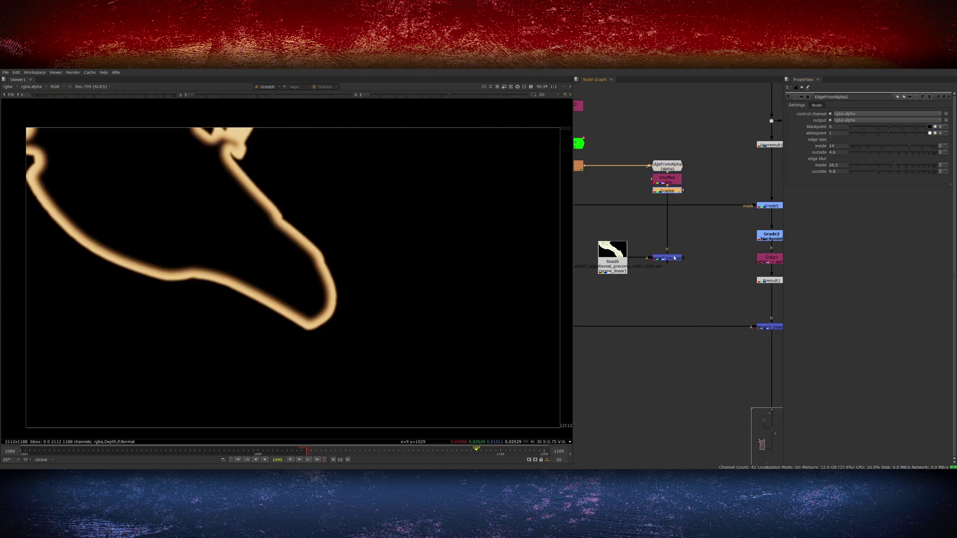
pyautogui.click(668, 258)
pyautogui.press('1')
pyautogui.doubleClick(667, 191)
pyautogui.scroll(-2, 652, 282)
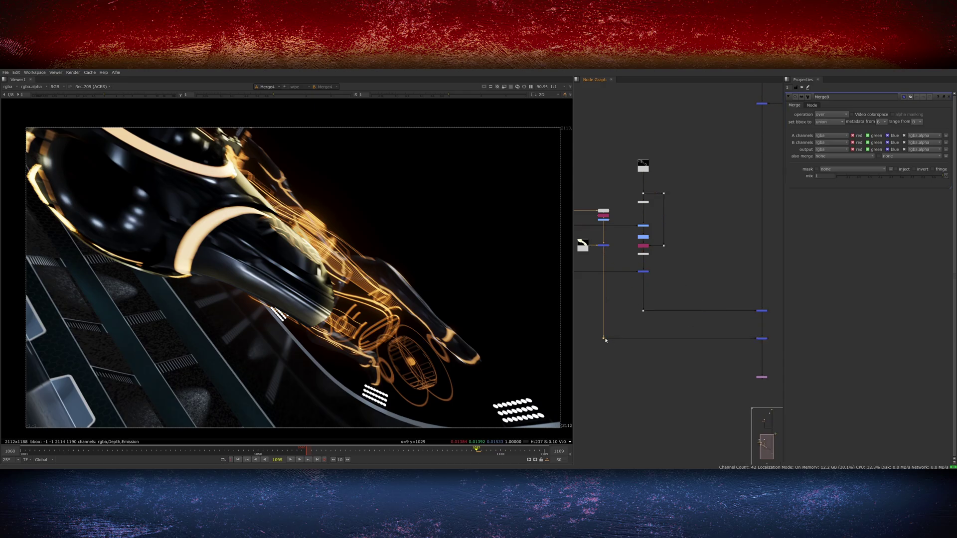
pyautogui.click(761, 338)
pyautogui.press('1')
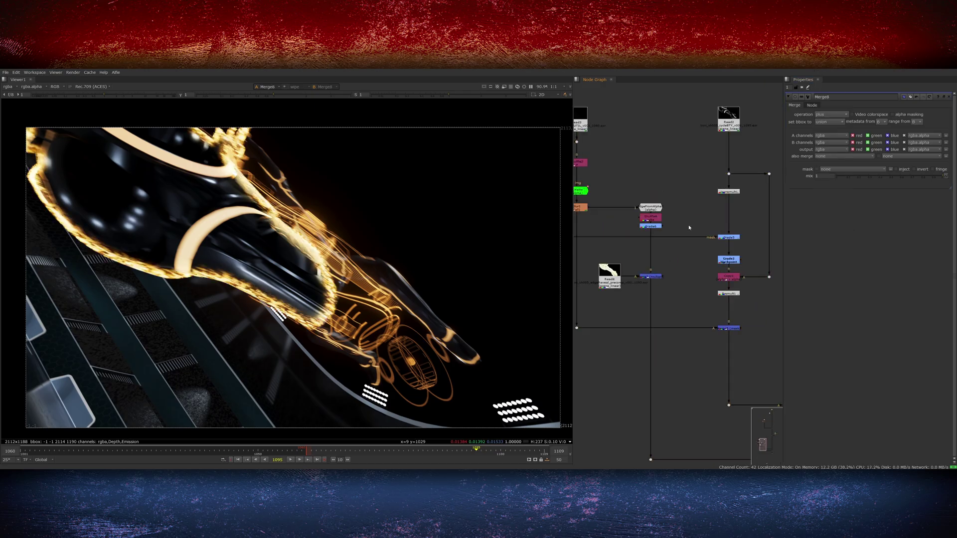
pyautogui.press('o')
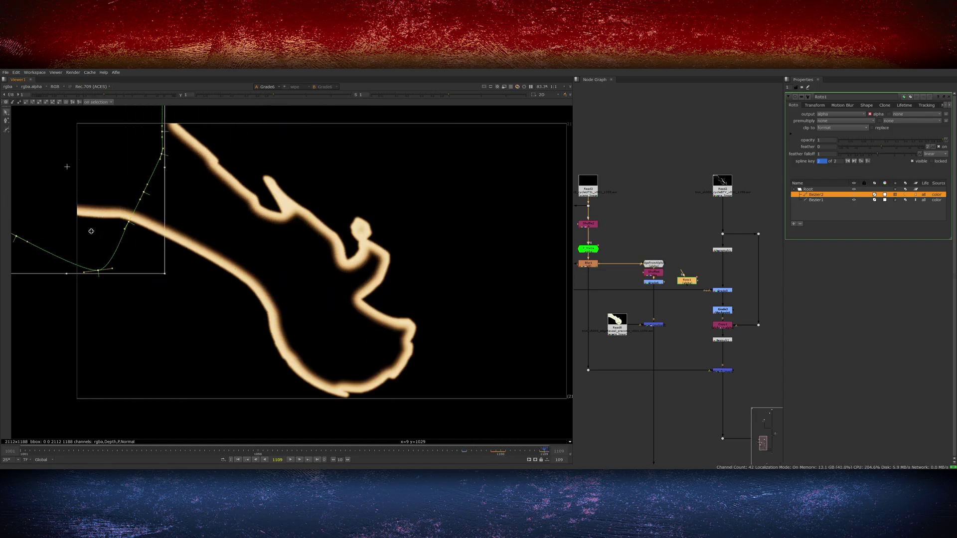
# Go back to frame 1078 and step forward frame by frame to review the animated roto mask.
pyautogui.scroll(-5, 233, 177)
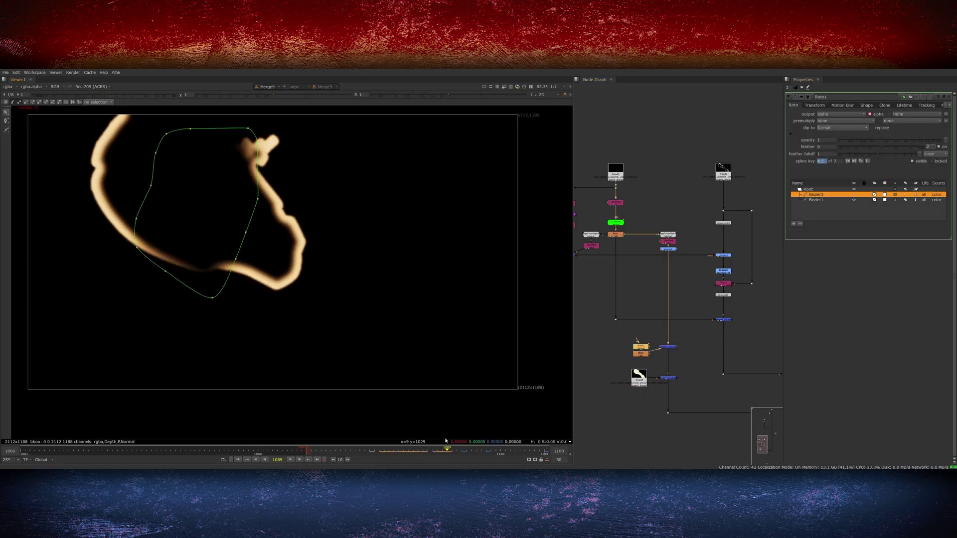
pyautogui.moveTo(447, 450); pyautogui.dragTo(395, 450)
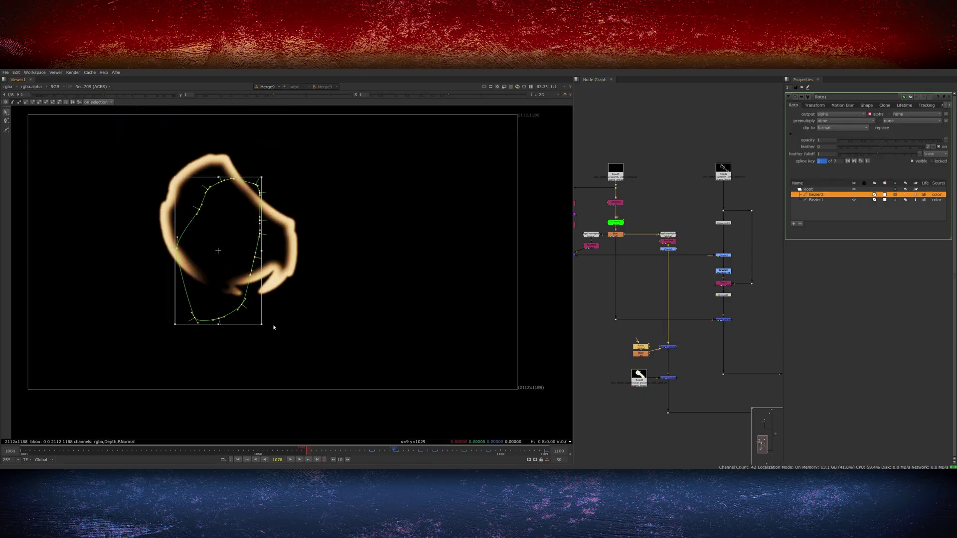
pyautogui.press('Right')
pyautogui.press('Right')
pyautogui.press('Right')
pyautogui.press('Right')
pyautogui.press('Right')
pyautogui.press('Right')
pyautogui.press('Right')
pyautogui.press('Right')
pyautogui.press('Right')
pyautogui.press('Right')
pyautogui.press('Right')
pyautogui.press('Right')
pyautogui.press('Right')
pyautogui.press('Right')
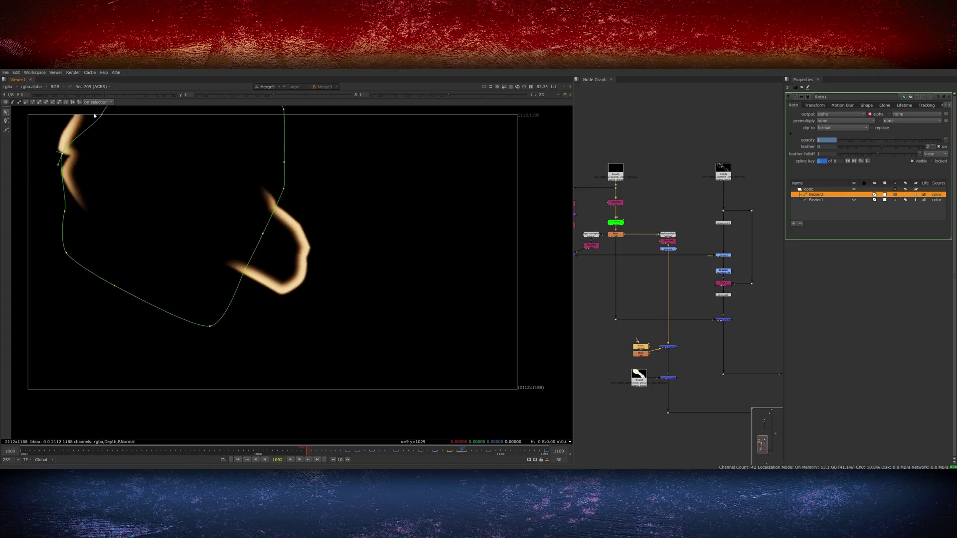
pyautogui.press('Right')
pyautogui.press('Right')
pyautogui.press('Right')
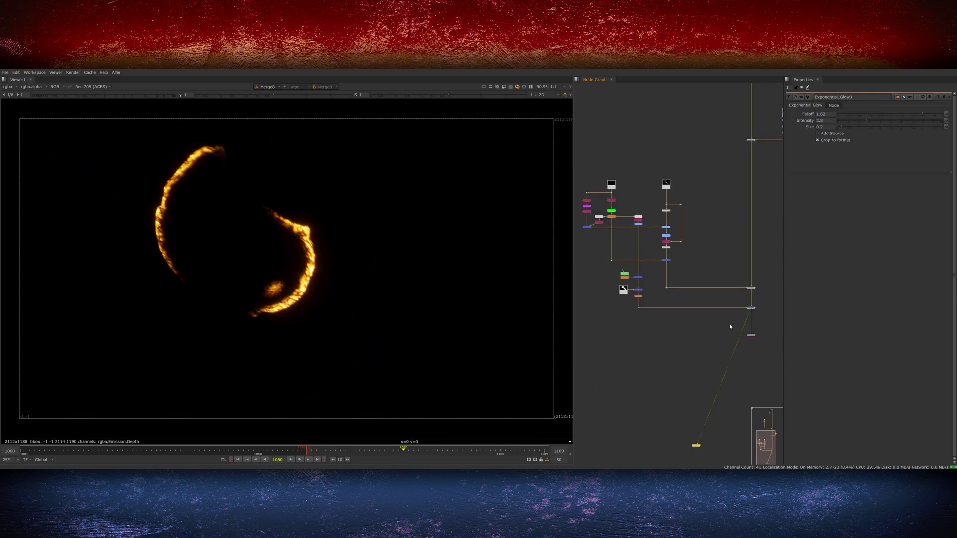
# Open Grade5 and expand its multiply to reveal the 1.8, 1, 0.2 RGB values.
pyautogui.scroll(3, 299, 282)
pyautogui.scroll(5, 727, 280)
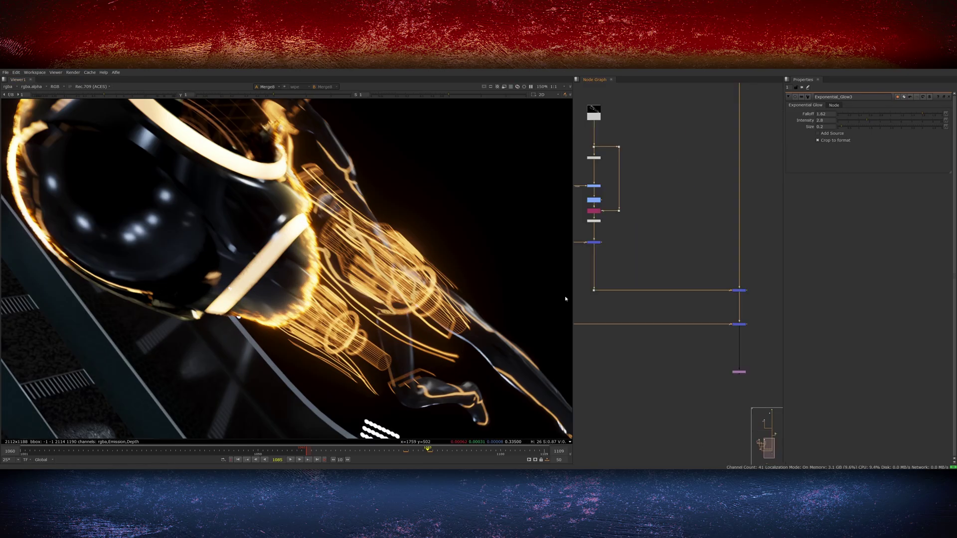
pyautogui.doubleClick(727, 279)
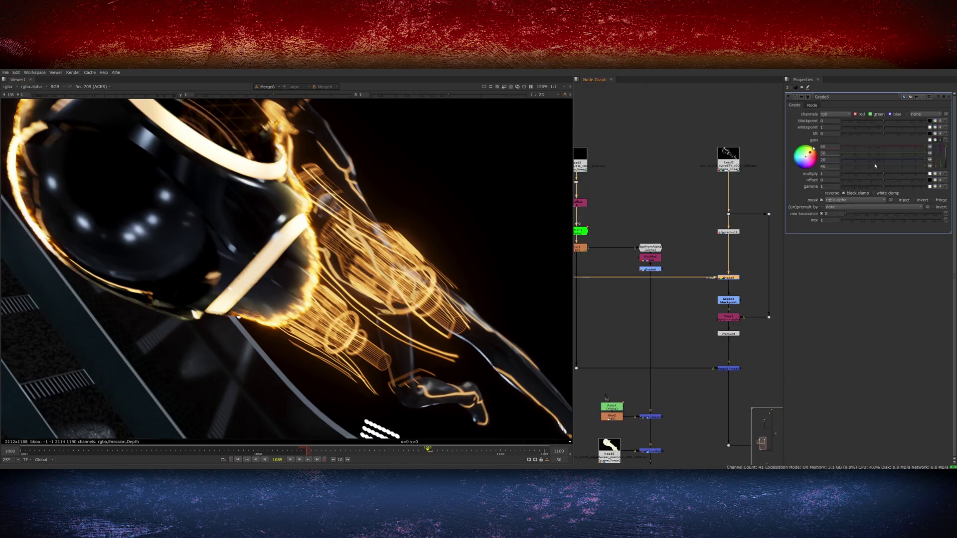
pyautogui.click(935, 146)
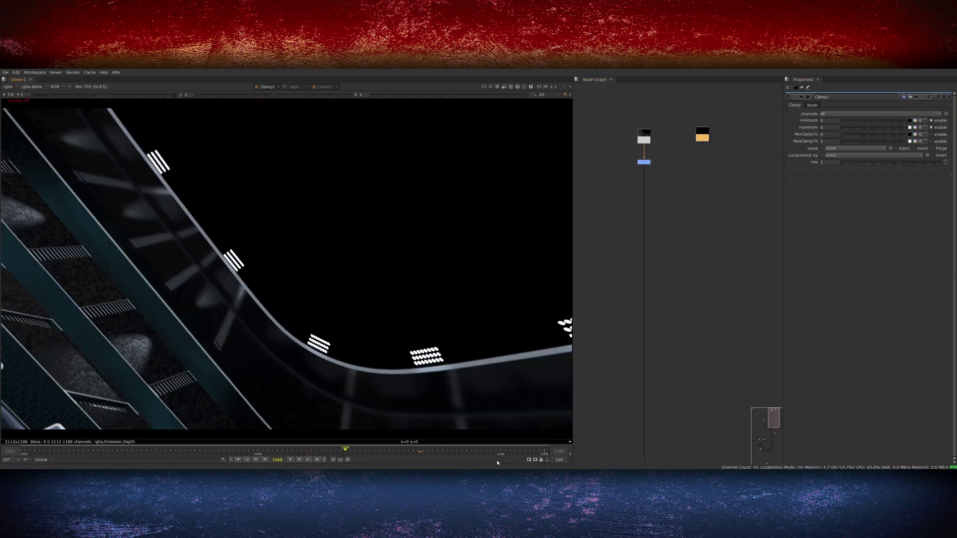
# Add the light plate via a plus merge at mix 0.125 and tighten Keyer2's luminance range to the highlights.
pyautogui.press('Tab')
pyautogui.press('Return')
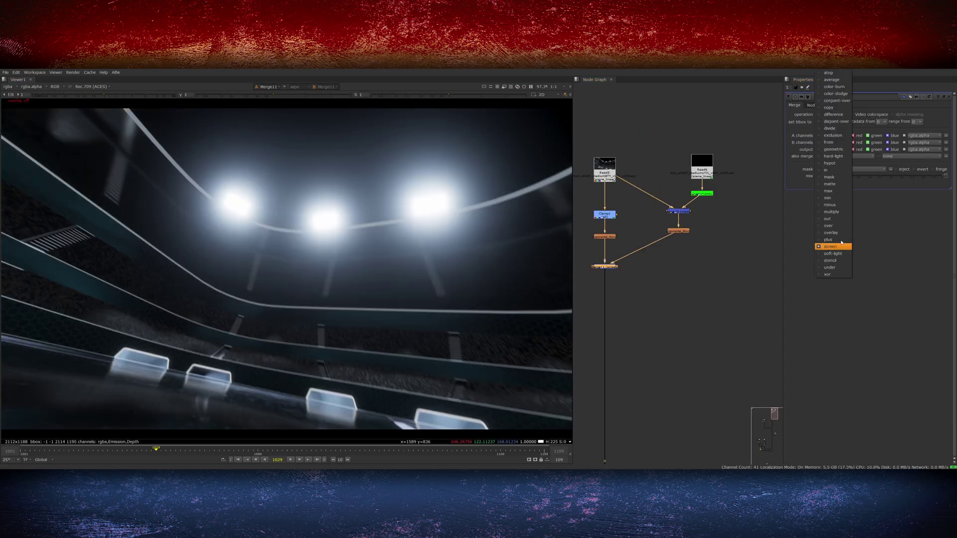
pyautogui.moveTo(877, 177); pyautogui.dragTo(850, 187)
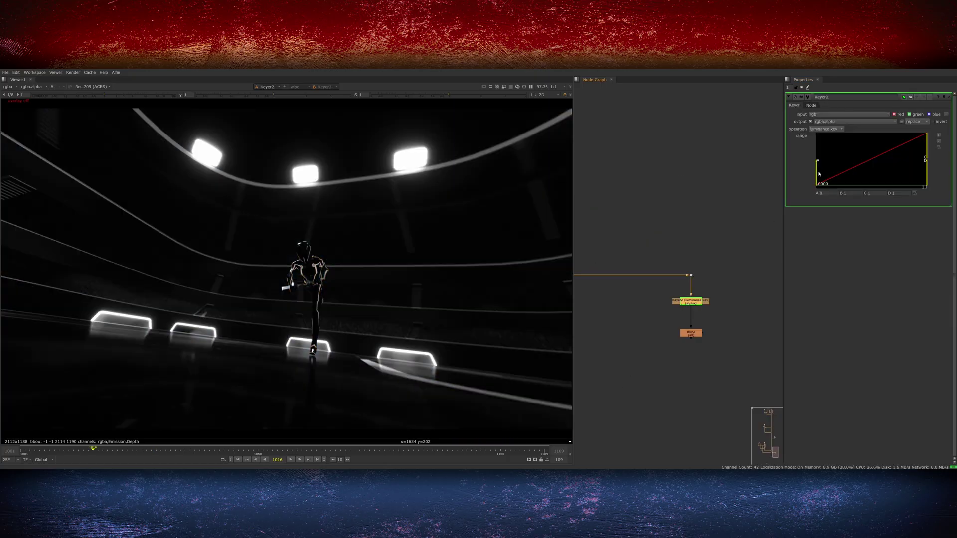
pyautogui.moveTo(867, 170); pyautogui.dragTo(910, 159)
# Premultiply the keyed highlights, branch several Blurs (Blur8 at size 100) and sum them with plus.
pyautogui.press('a')
pyautogui.press('Tab')
pyautogui.write('pr')
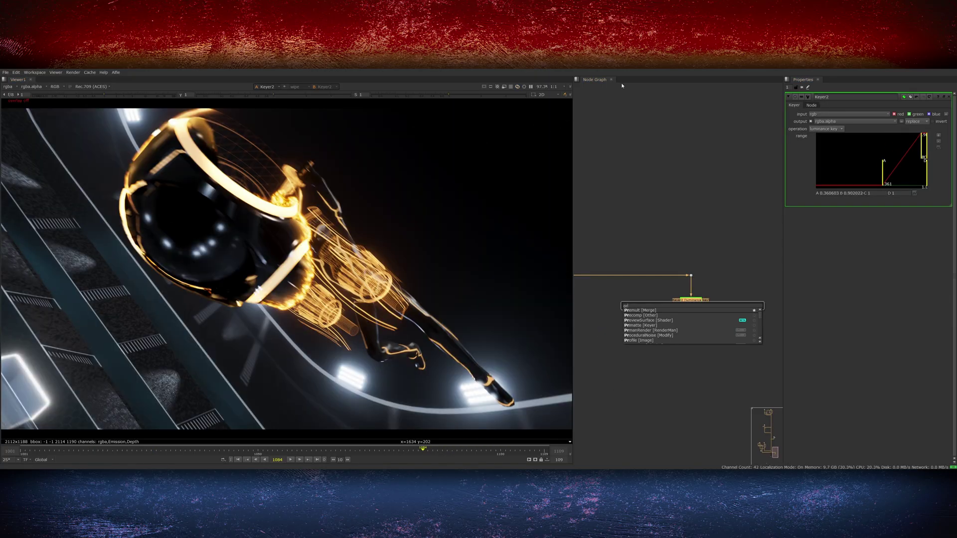
pyautogui.press('Return')
pyautogui.doubleClick(598, 342)
pyautogui.write('1')
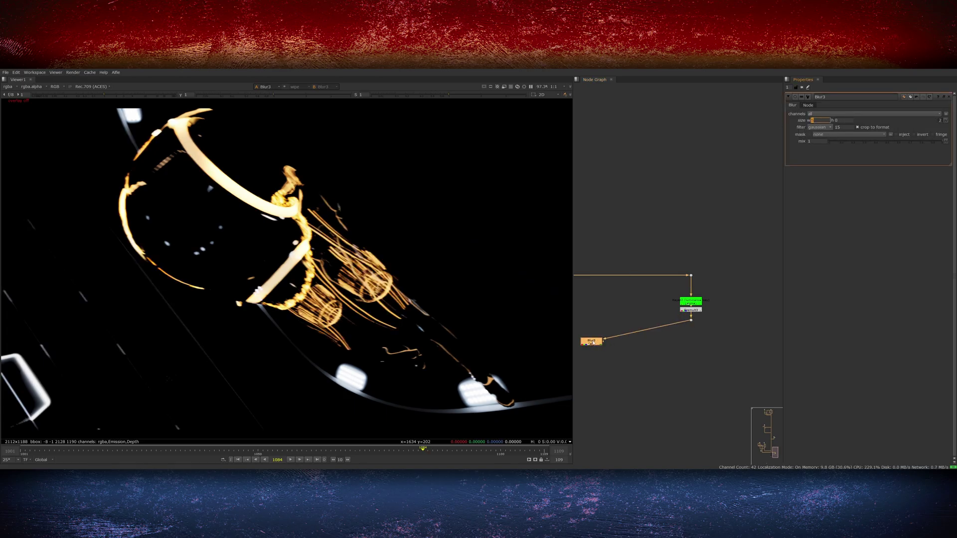
pyautogui.write('10')
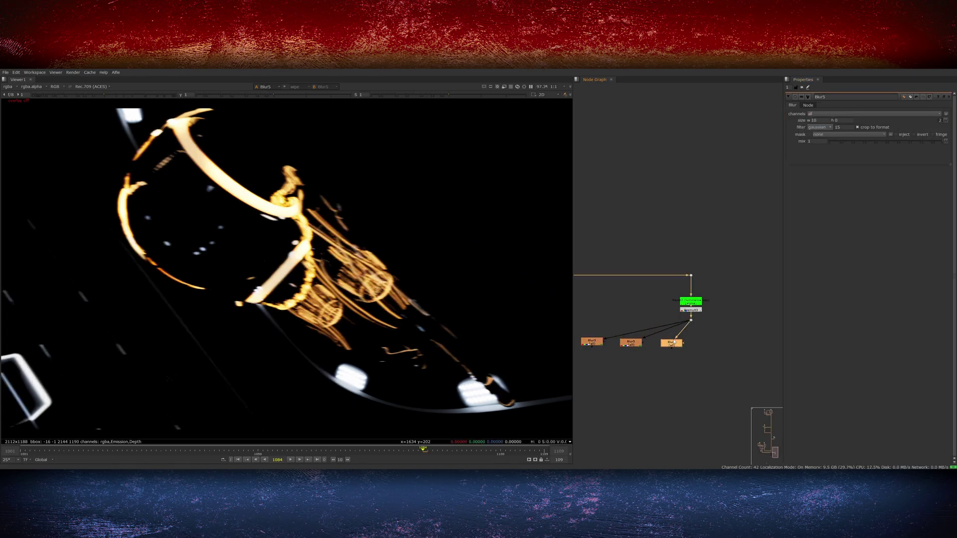
pyautogui.write('20')
pyautogui.hotkey('ctrl', 'v')
pyautogui.write('40')
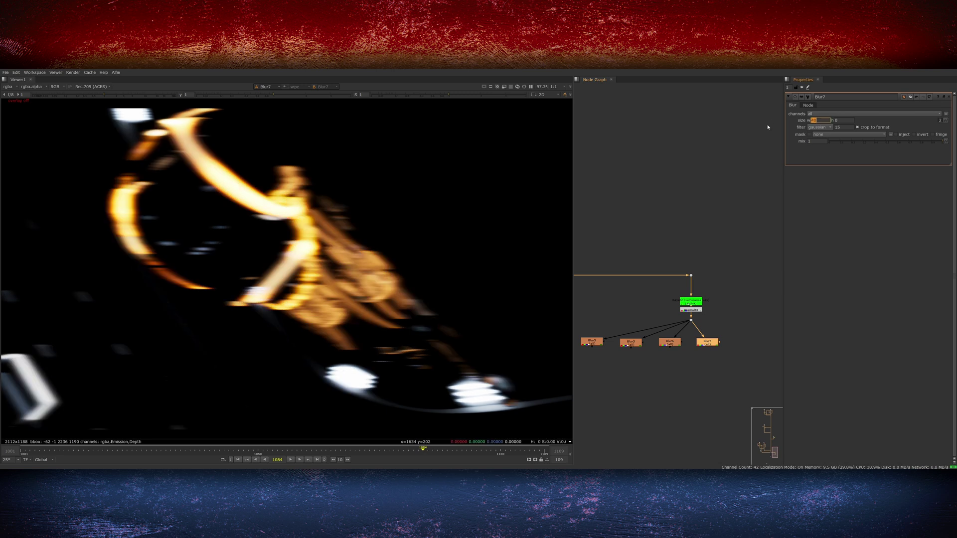
pyautogui.write('100')
pyautogui.moveTo(742, 334); pyautogui.dragTo(678, 330, button='middle')
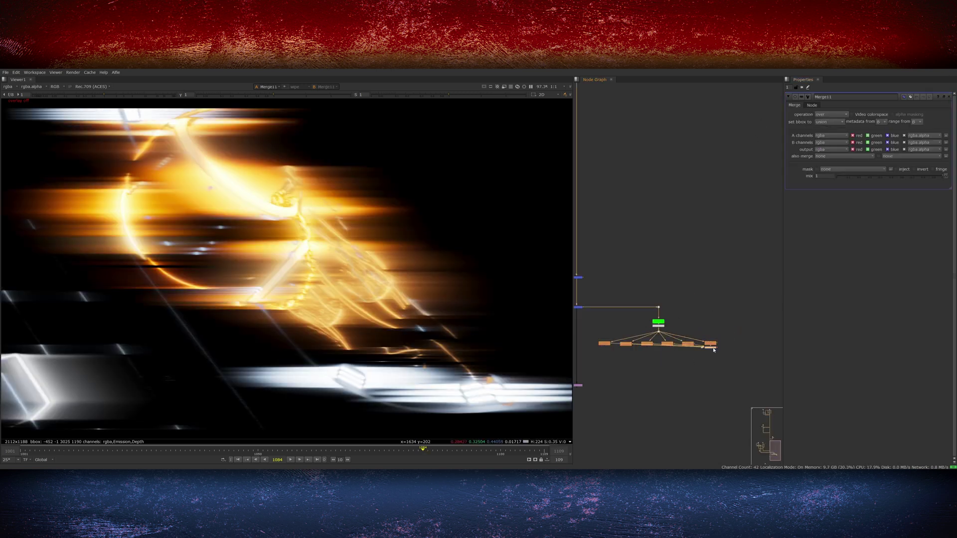
pyautogui.click(831, 114)
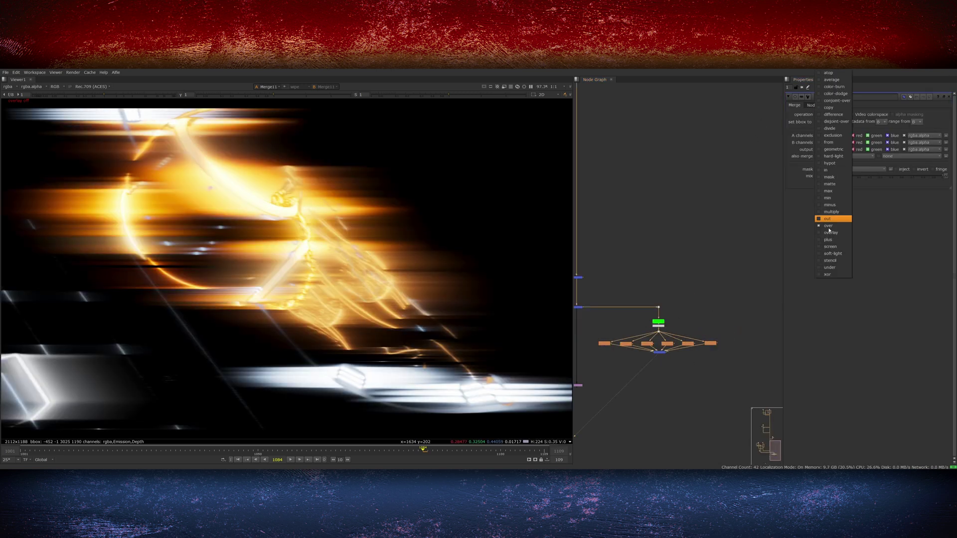
pyautogui.click(827, 214)
# Blur the streaked glow and add it back through Merge12 on plus at a faint mix, checking frame 1075.
pyautogui.press('b')
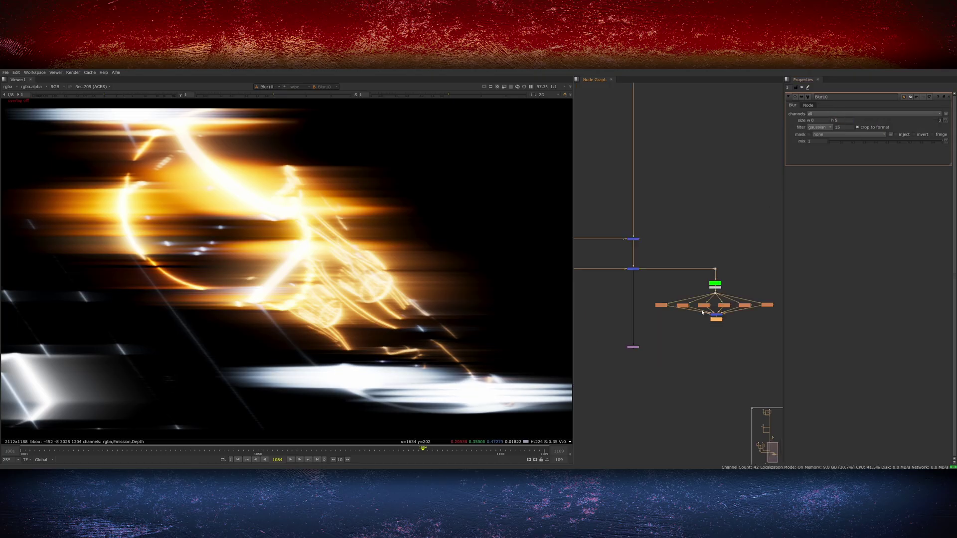
pyautogui.press('m')
pyautogui.moveTo(646, 327); pyautogui.dragTo(686, 323)
pyautogui.click(638, 328)
pyautogui.press('1')
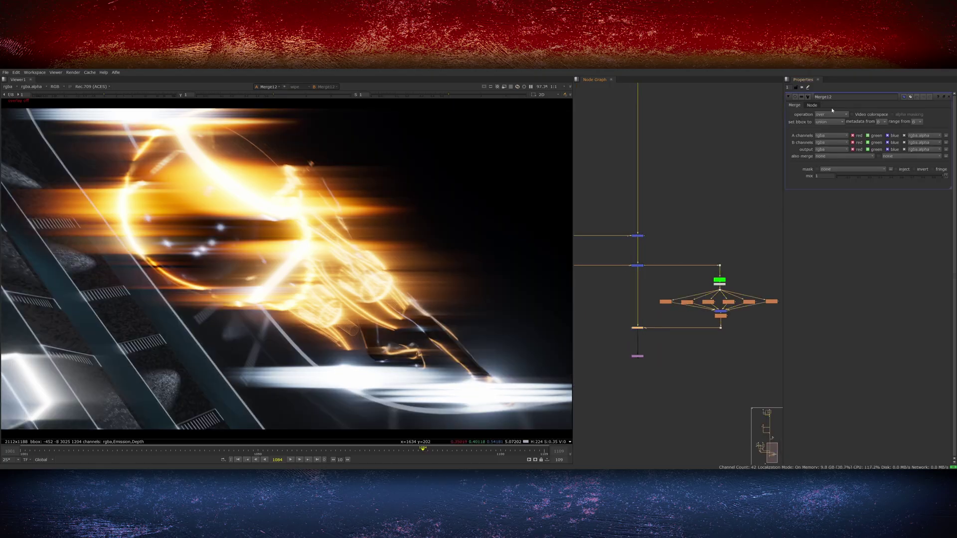
pyautogui.click(831, 114)
pyautogui.click(830, 249)
pyautogui.click(843, 178)
pyautogui.moveTo(842, 178); pyautogui.dragTo(837, 185)
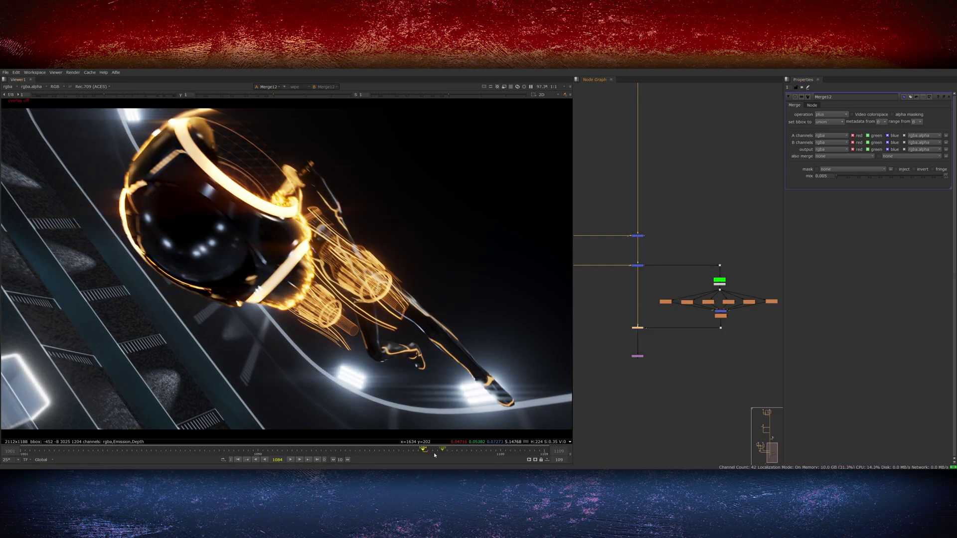
pyautogui.click(378, 452)
# Add a Crop after LensDistortion and bend the image with barrel distortion.
pyautogui.click(372, 455)
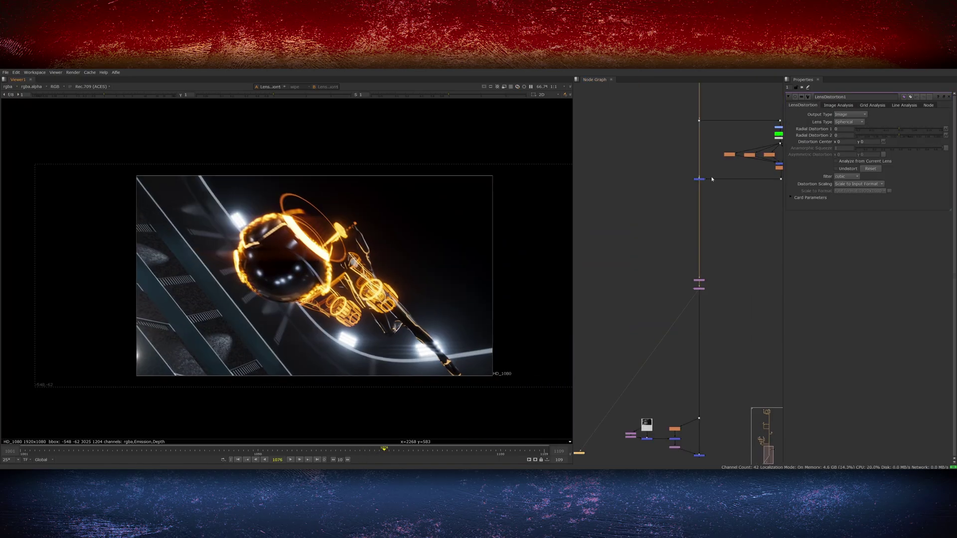
pyautogui.press('Tab')
pyautogui.write('crop')
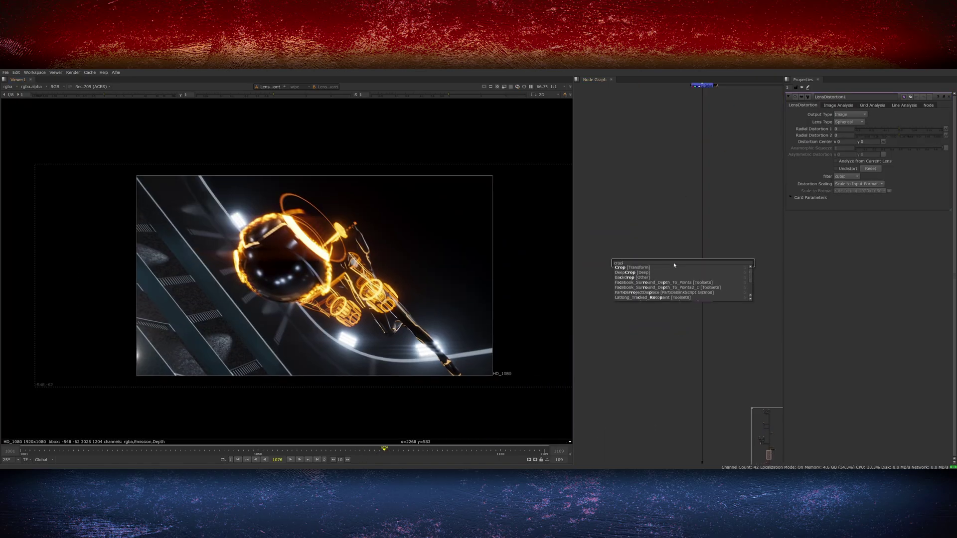
pyautogui.press('Return')
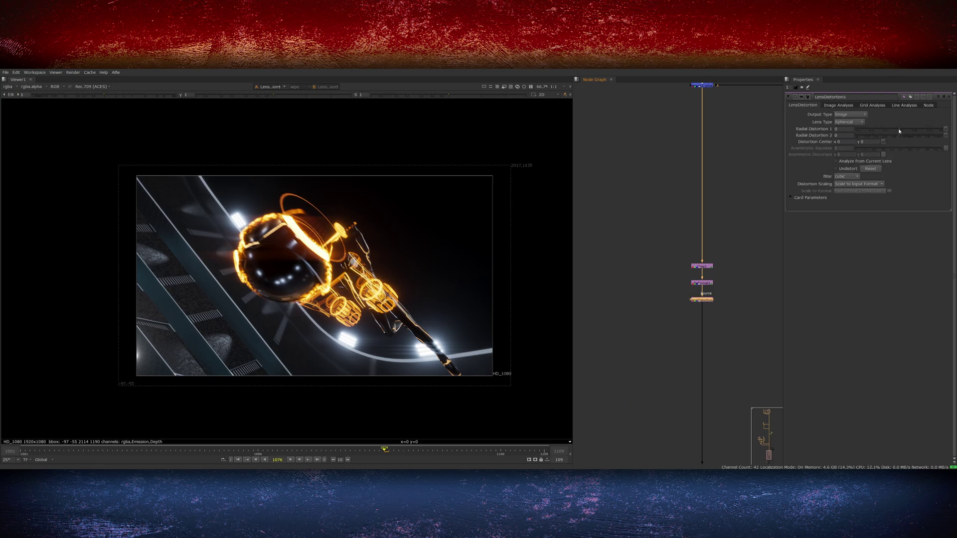
pyautogui.moveTo(900, 130); pyautogui.dragTo(884, 137)
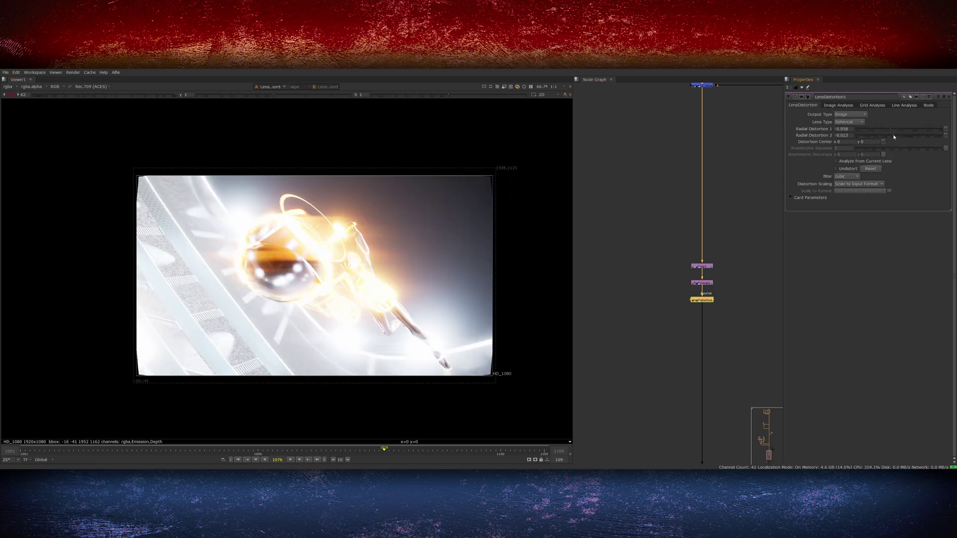
# Add a second Crop and mask a DirBlur with a roto ellipse, length reduced to 0.2.
pyautogui.press('Tab')
pyautogui.write('crop')
pyautogui.press('Return')
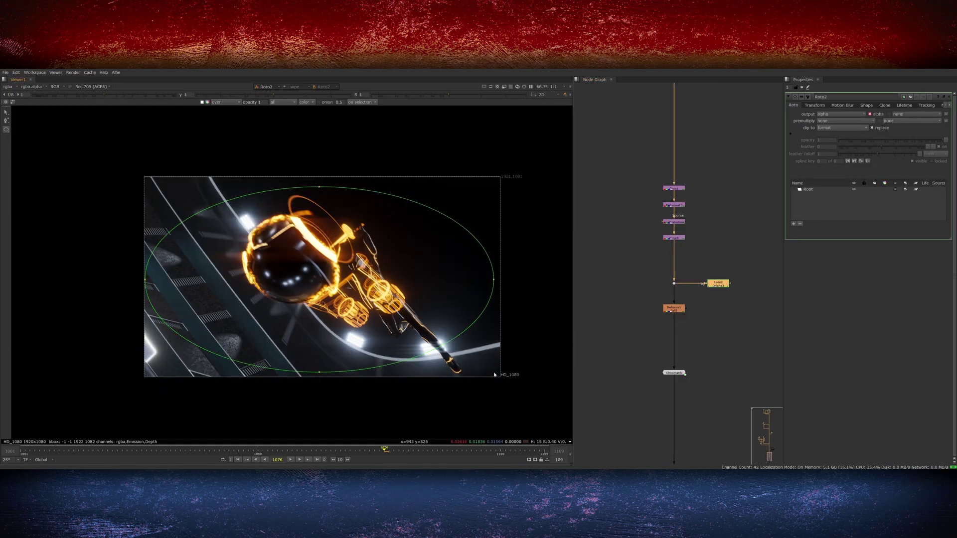
pyautogui.moveTo(495, 375); pyautogui.dragTo(495, 375)
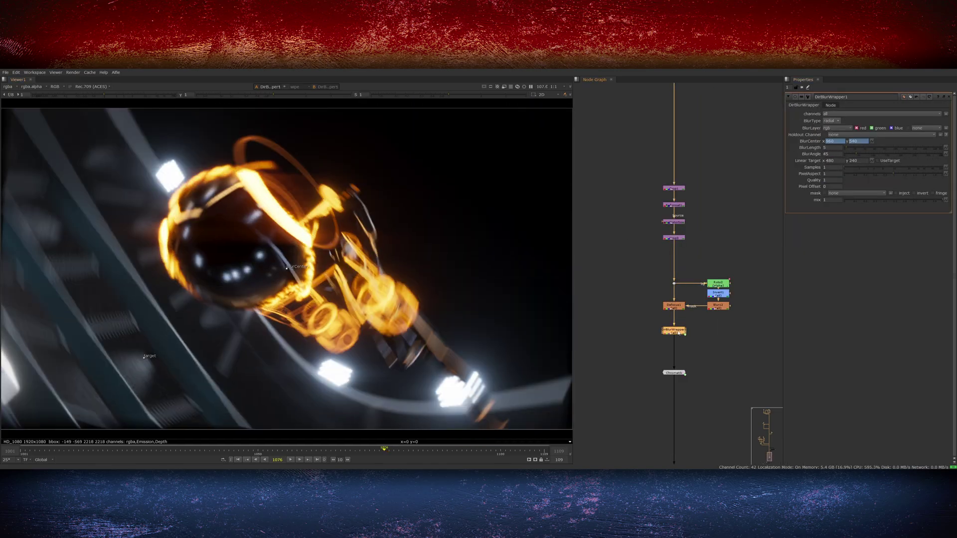
pyautogui.click(677, 335)
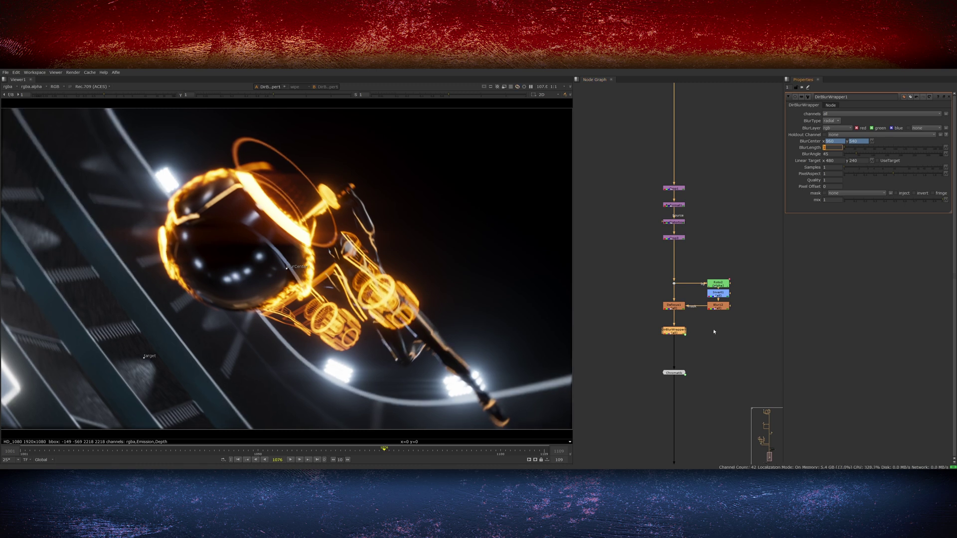
pyautogui.click(678, 335)
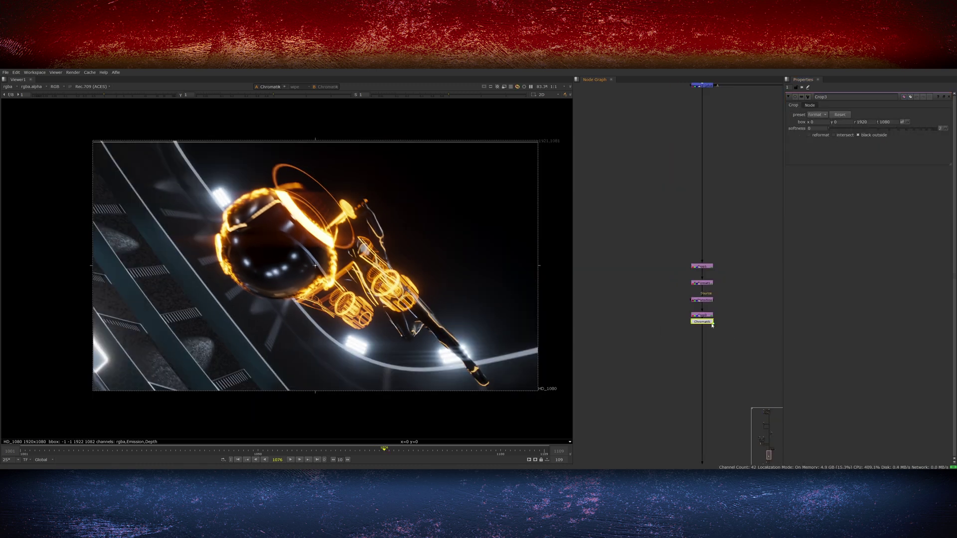
# Shrink the Chromatik chromatic aberration size.
pyautogui.click(709, 361)
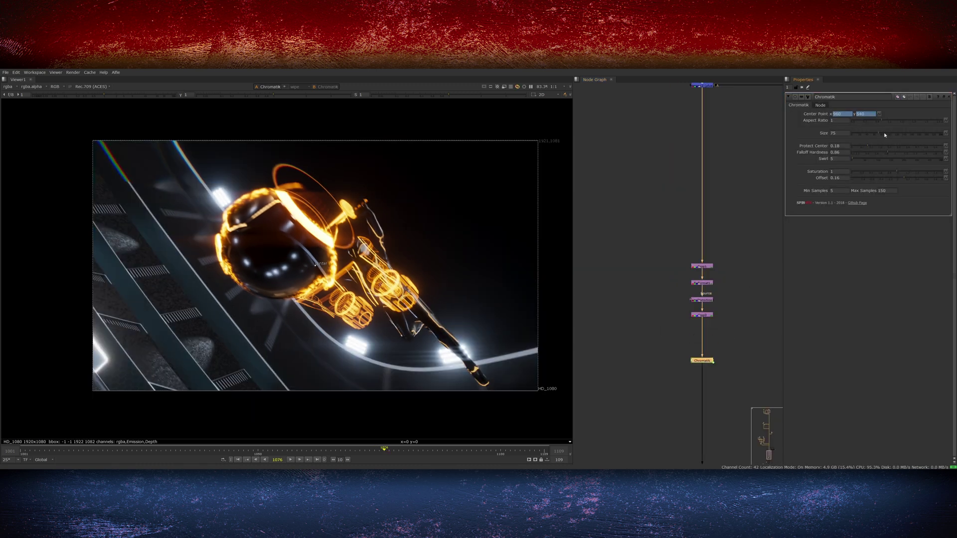
pyautogui.moveTo(884, 135); pyautogui.dragTo(854, 137)
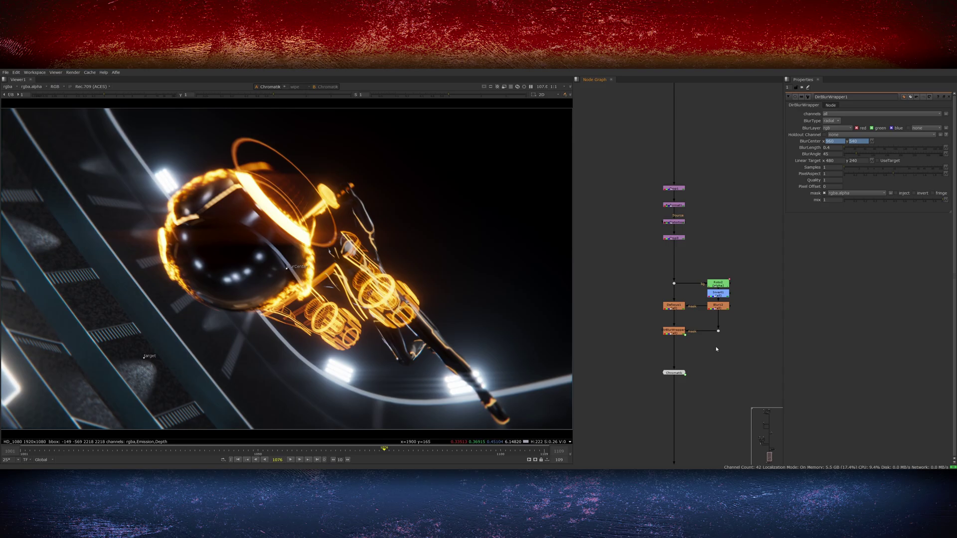
pyautogui.moveTo(716, 349); pyautogui.dragTo(688, 279, button='middle')
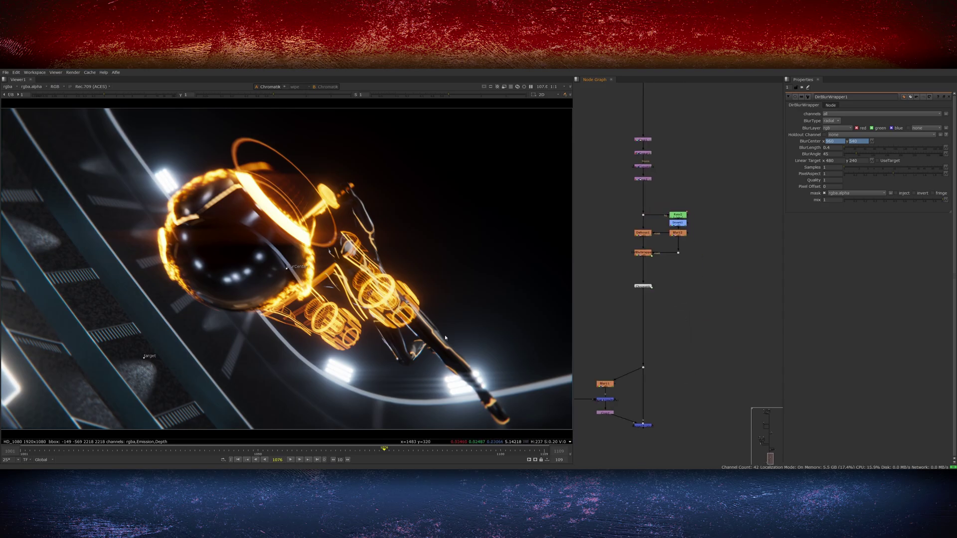
pyautogui.click(648, 234)
pyautogui.moveTo(648, 235); pyautogui.dragTo(650, 280, button='middle')
# Add Virtual_Lens after Chromatik with Haze on at size 1.55, mix 0.02, and Halation expanded.
pyautogui.click(650, 279)
pyautogui.press('Tab')
pyautogui.write('virtual')
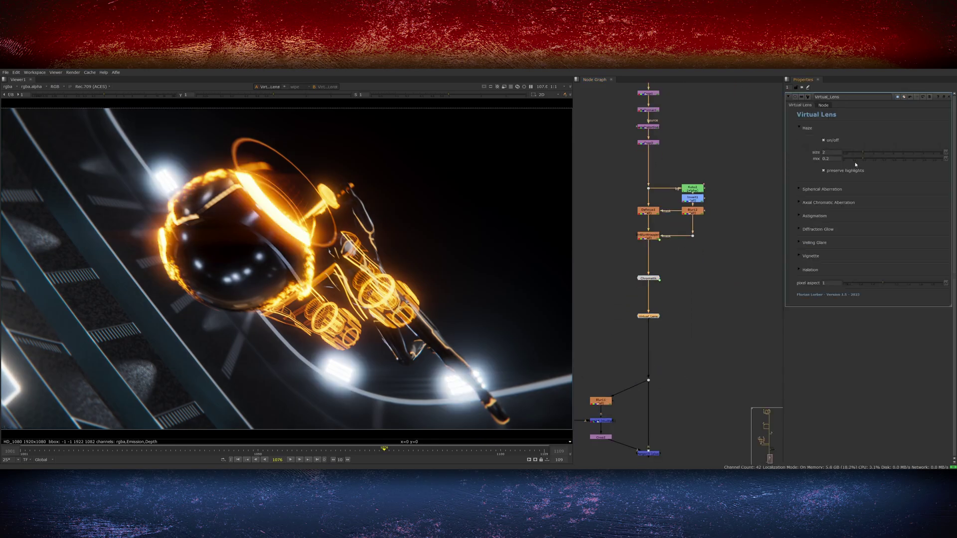
pyautogui.click(825, 140)
pyautogui.click(825, 140)
pyautogui.moveTo(863, 152); pyautogui.dragTo(843, 160)
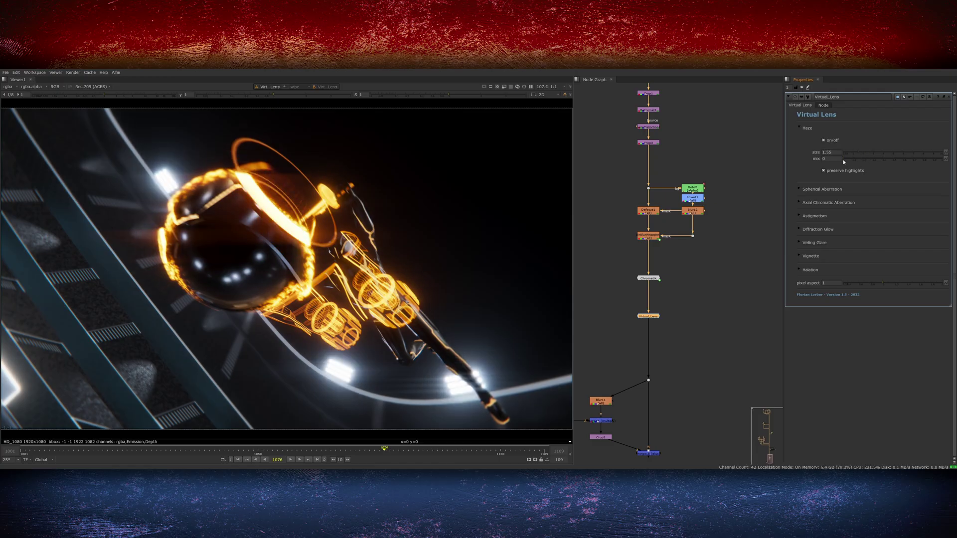
pyautogui.click(801, 271)
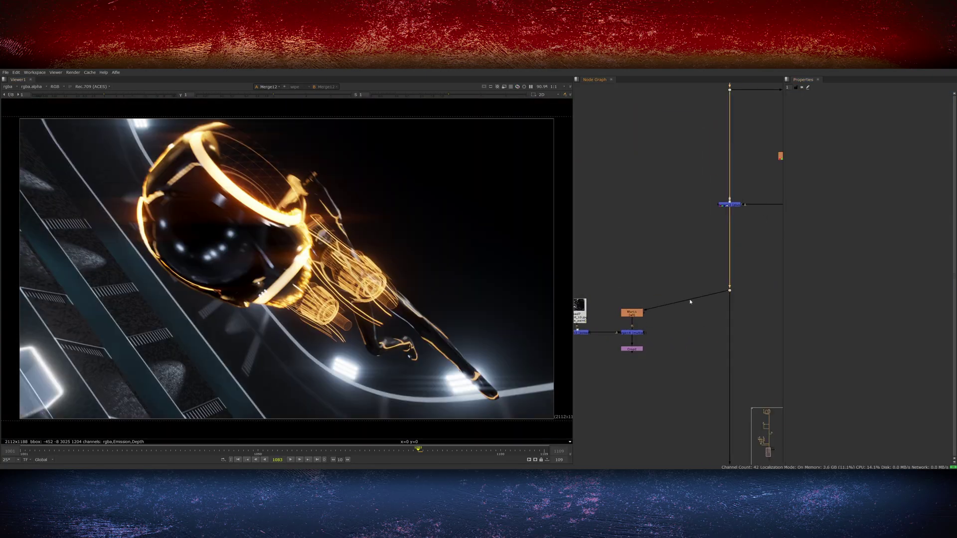
# View the bokeh Merge14 result, then download the generated stadium image at full size.
pyautogui.click(632, 332)
pyautogui.press('1')
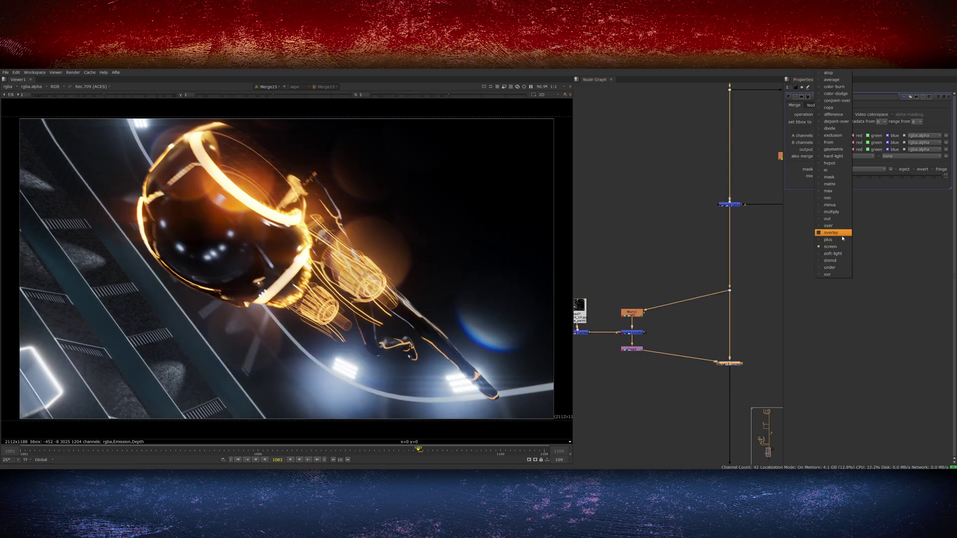
pyautogui.scroll(-5, 705, 383)
pyautogui.scroll(3, 684, 324)
pyautogui.scroll(1, 469, 363)
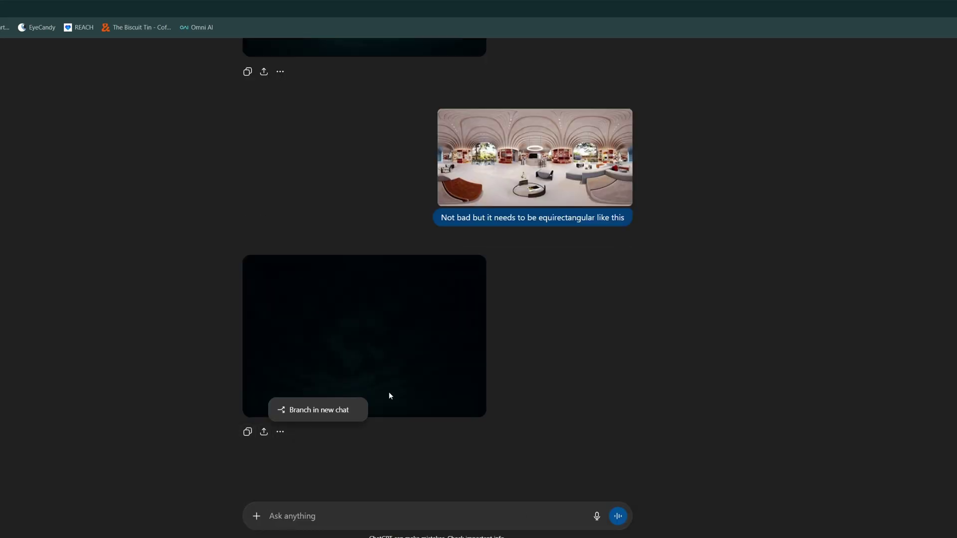
pyautogui.click(388, 392)
pyautogui.click(942, 50)
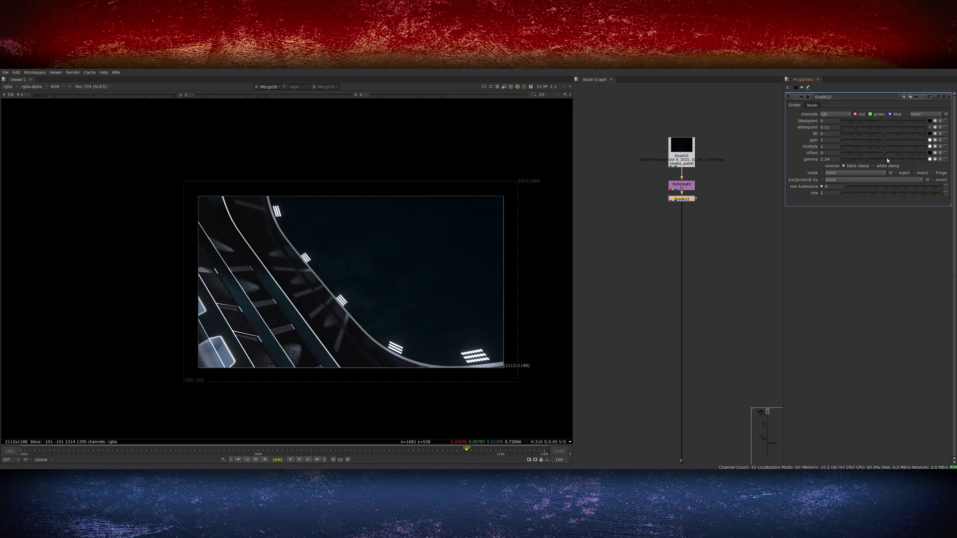
# Raise Grade22's multiply to 2.8 and soften the sky roto mask with Blur22.
pyautogui.click(913, 146)
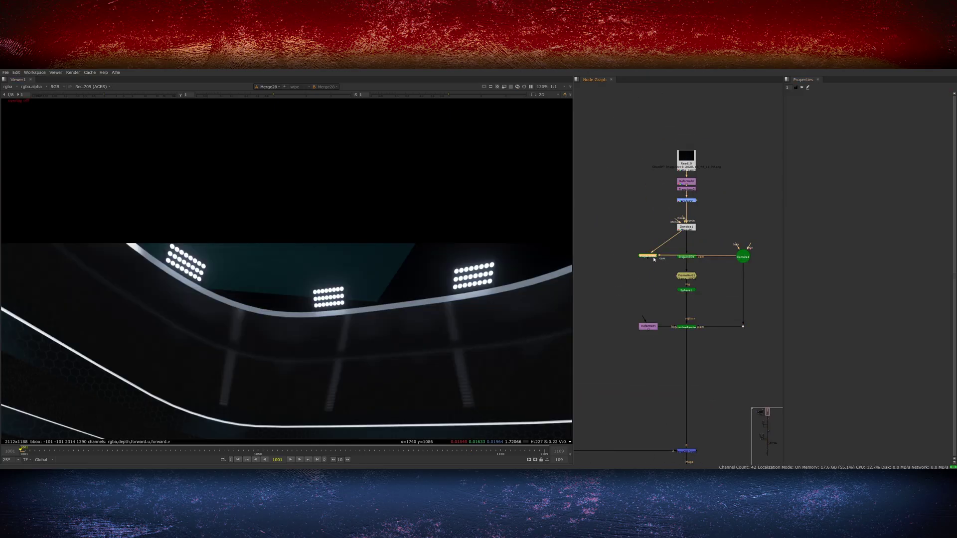
pyautogui.press('1')
pyautogui.doubleClick(648, 255)
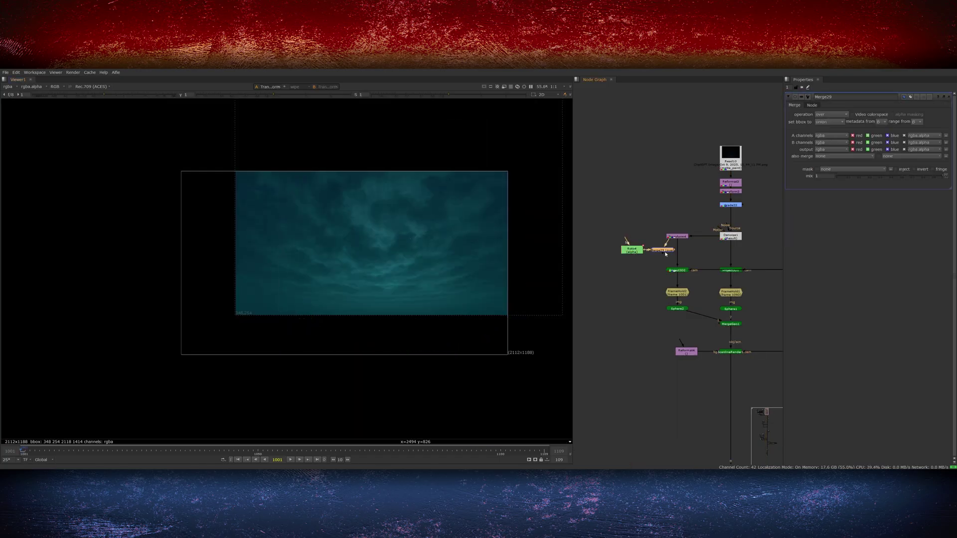
pyautogui.press('b')
# Inspect Project3D2, Sphere1 and the merged sky dome in the 3D viewer.
pyautogui.click(678, 270)
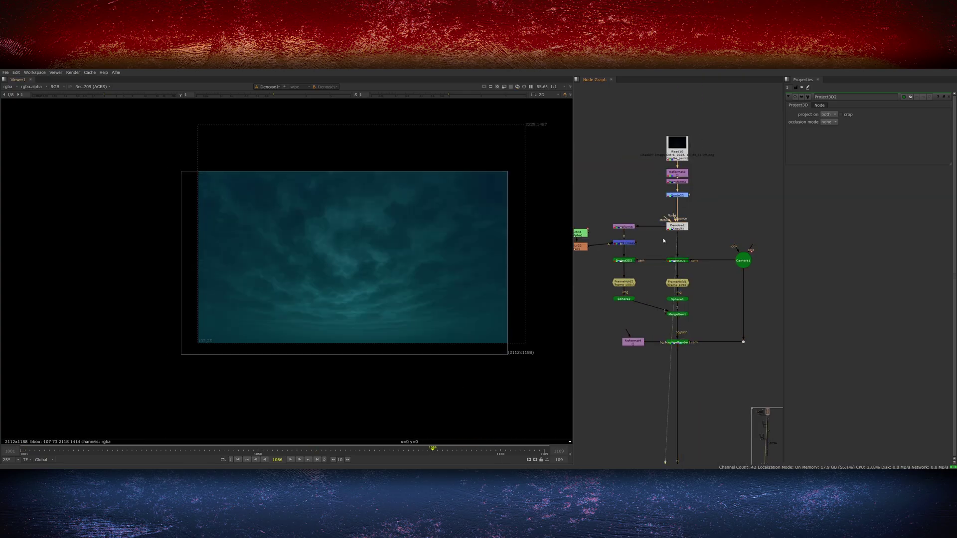
pyautogui.click(680, 298)
pyautogui.press('1')
pyautogui.click(671, 314)
pyautogui.press('1')
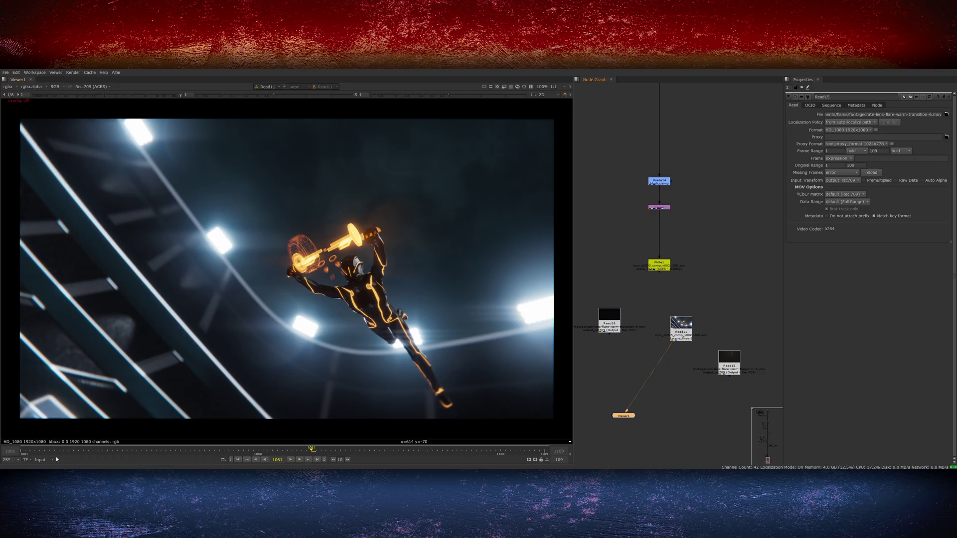
# Retime the flare clip with TimeOffset1 (offset 1060), split Grade26's gamma per channel, and review playback.
pyautogui.moveTo(729, 362); pyautogui.dragTo(728, 357)
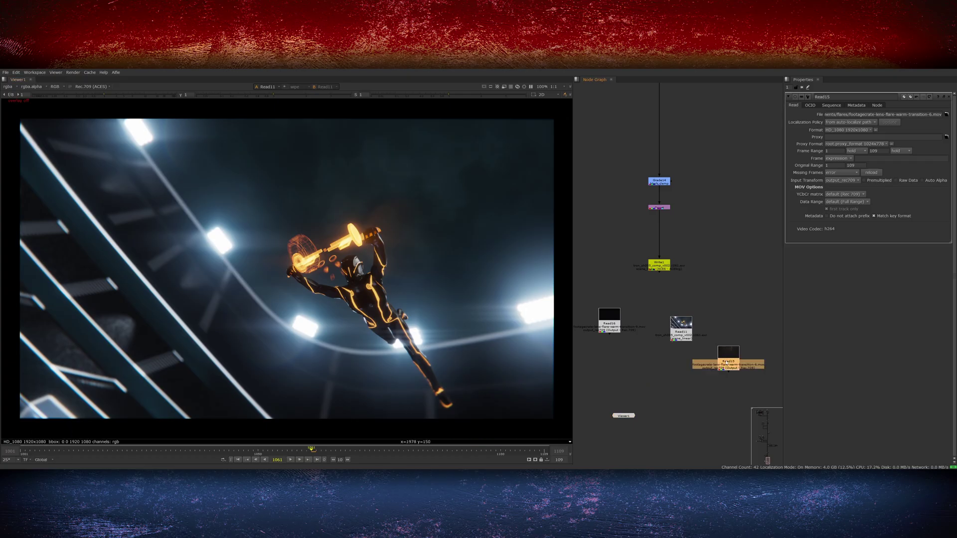
pyautogui.hotkey('alt', 't')
pyautogui.click(714, 377)
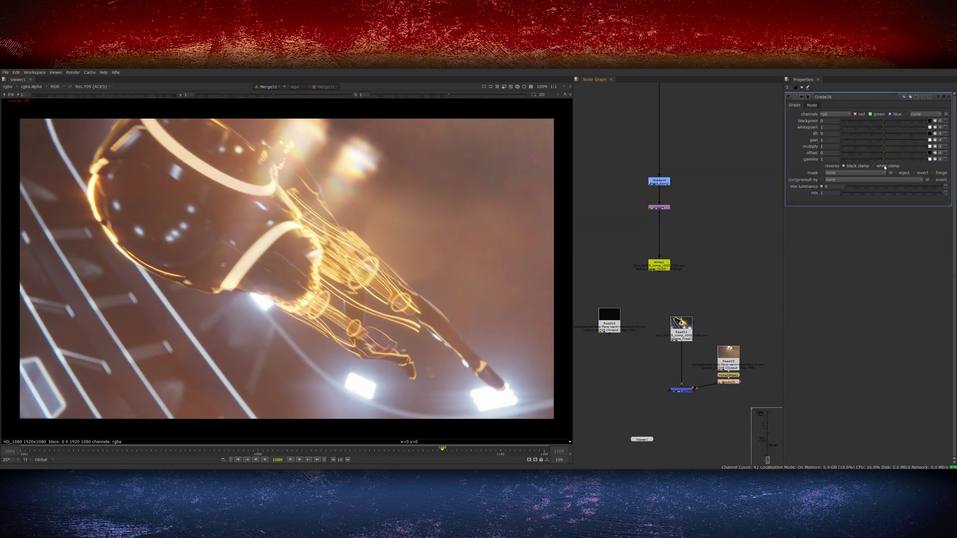
pyautogui.click(935, 159)
pyautogui.press('l')
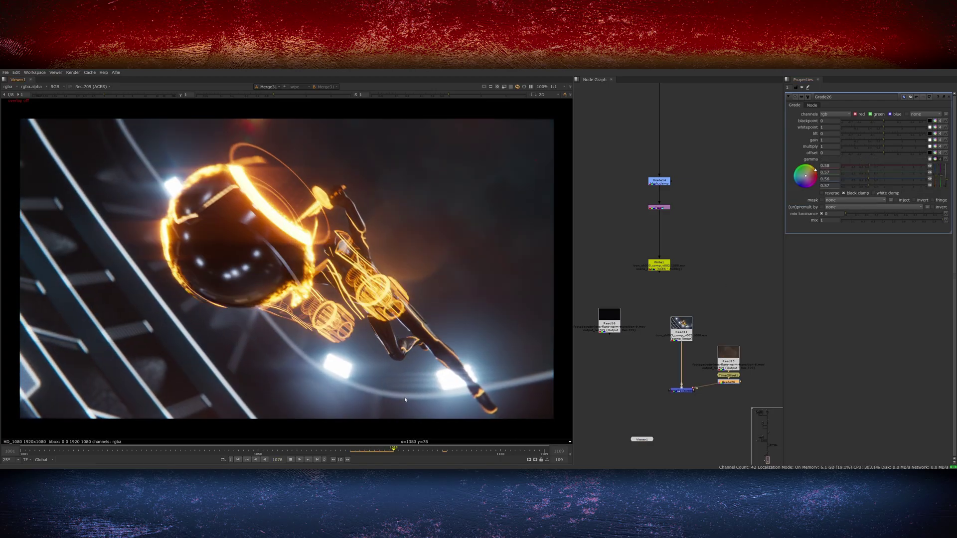
pyautogui.click(677, 308)
pyautogui.click(728, 381)
# Add a Mirror node below Grade26 and play back the finished shot.
pyautogui.press('Tab')
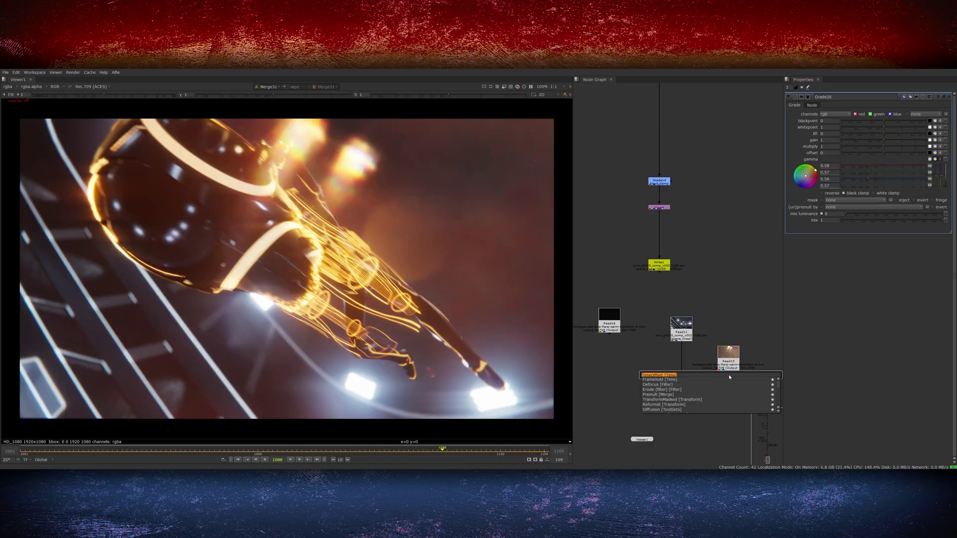
pyautogui.write('mirror')
pyautogui.press('Return')
pyautogui.press('l')
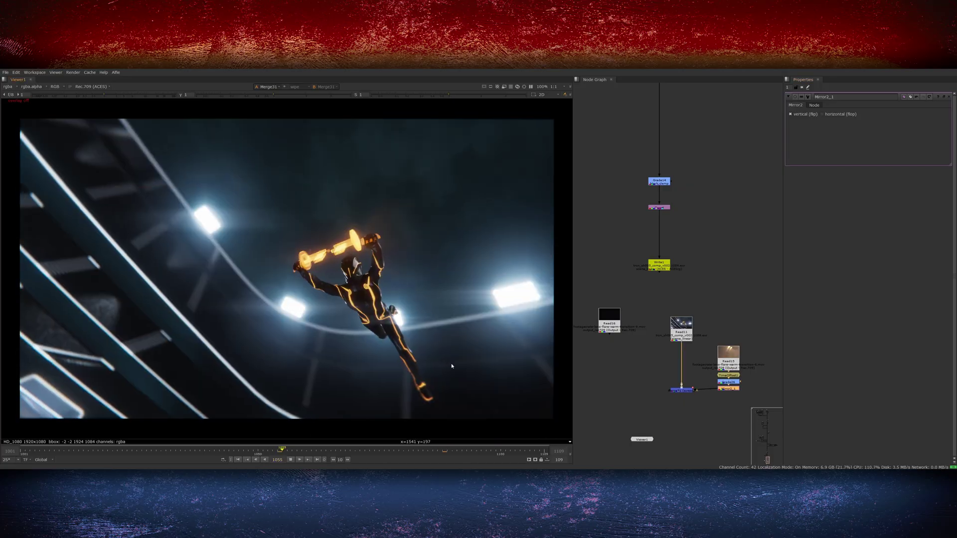